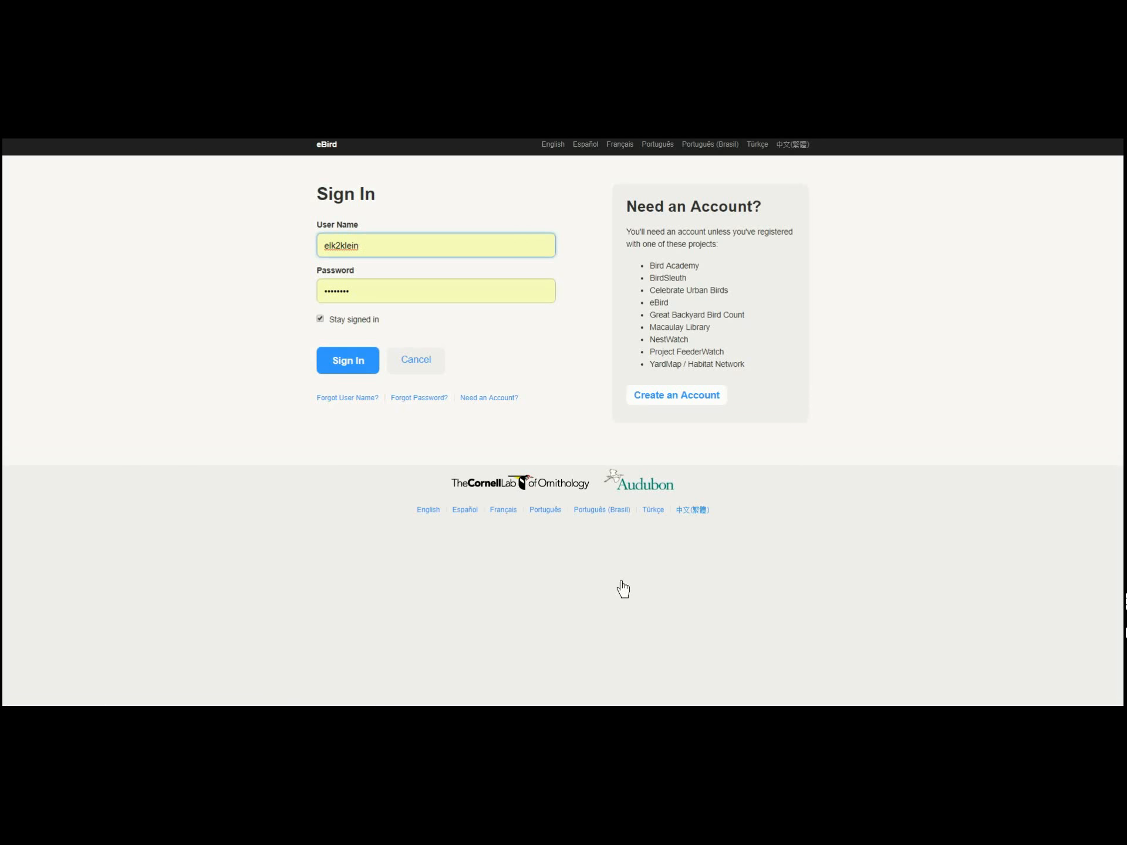
# Sign in to the account and open the Explore Hotspots map.
pyautogui.click(621, 582)
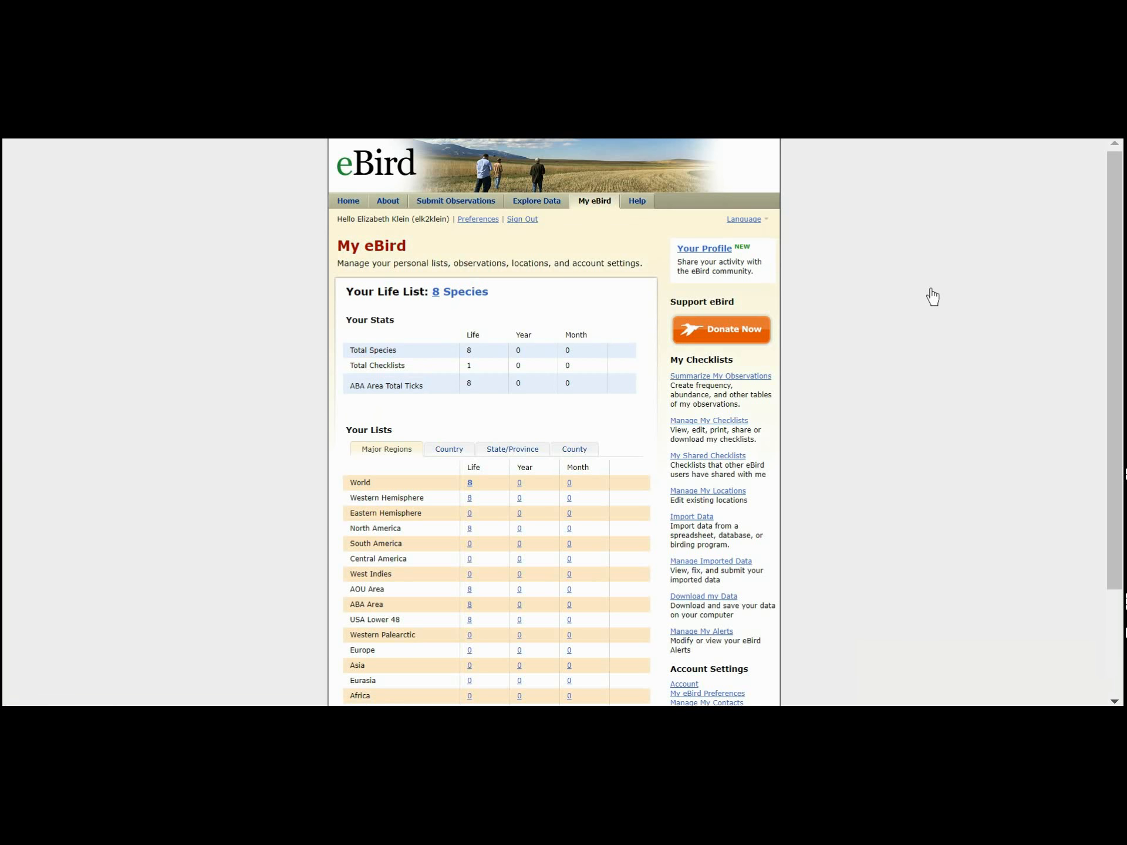
pyautogui.click(537, 201)
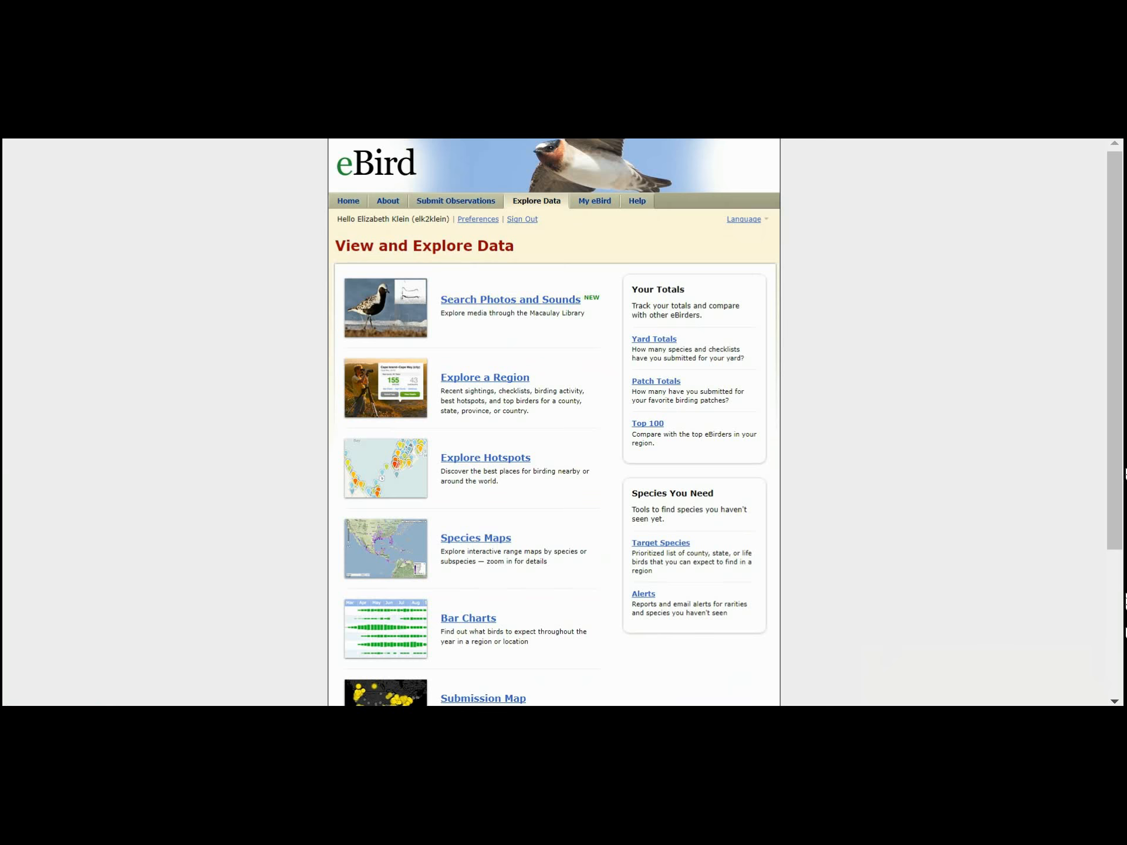
pyautogui.click(486, 458)
# Search the hotspots for "cedarock" and choose the Cedarock Park hotspot.
pyautogui.write('cedar')
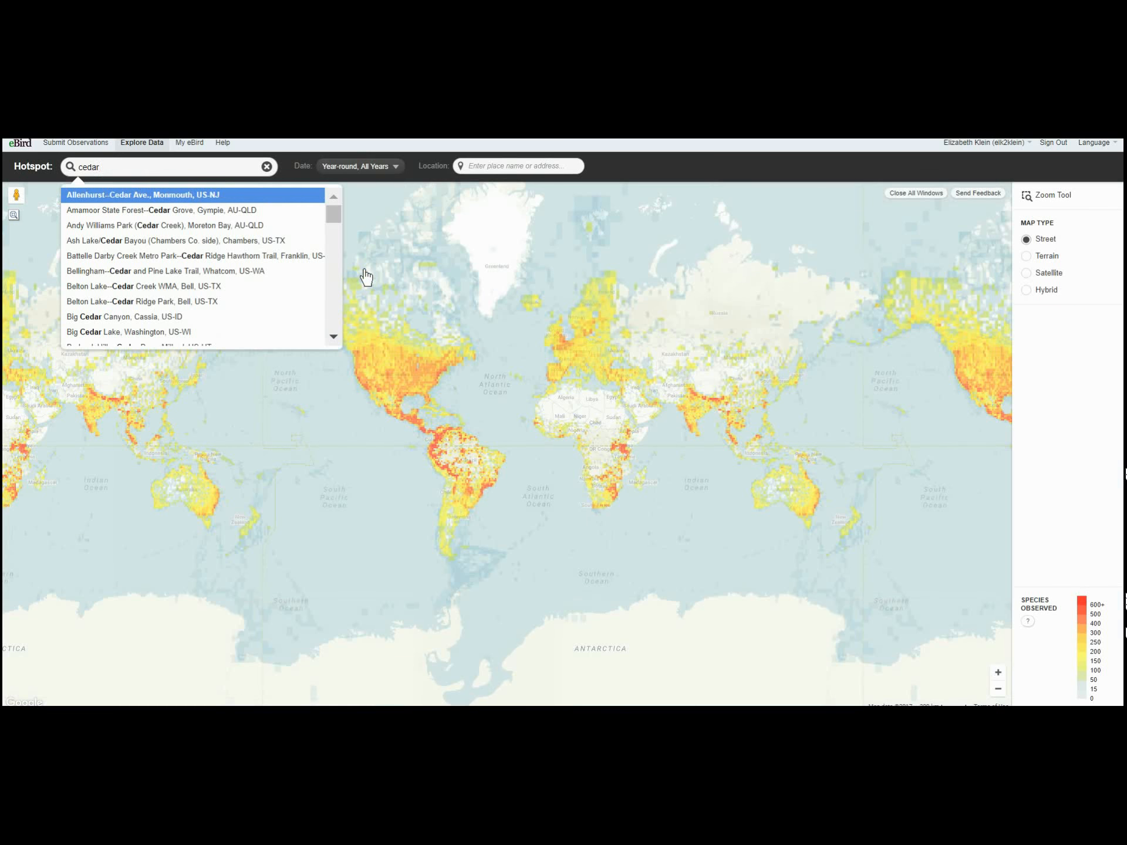
pyautogui.press('Down')
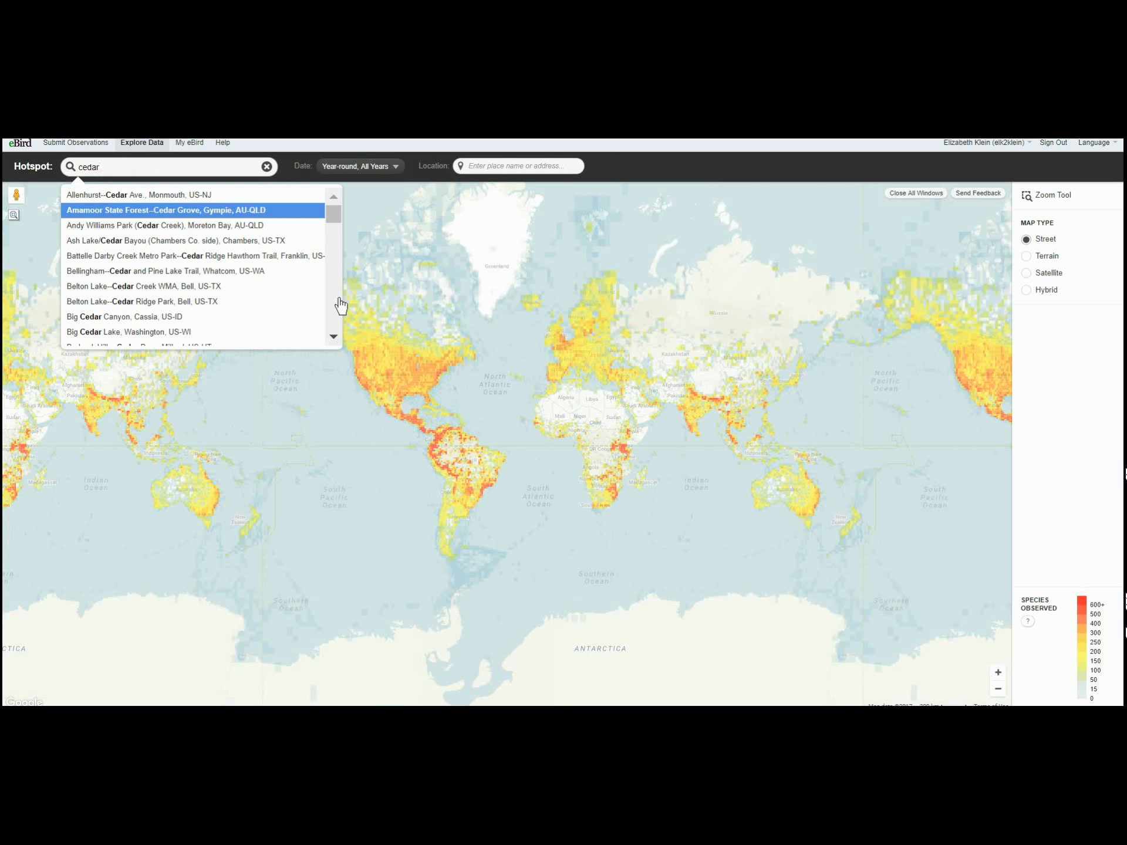
pyautogui.write('ock')
pyautogui.press('Return')
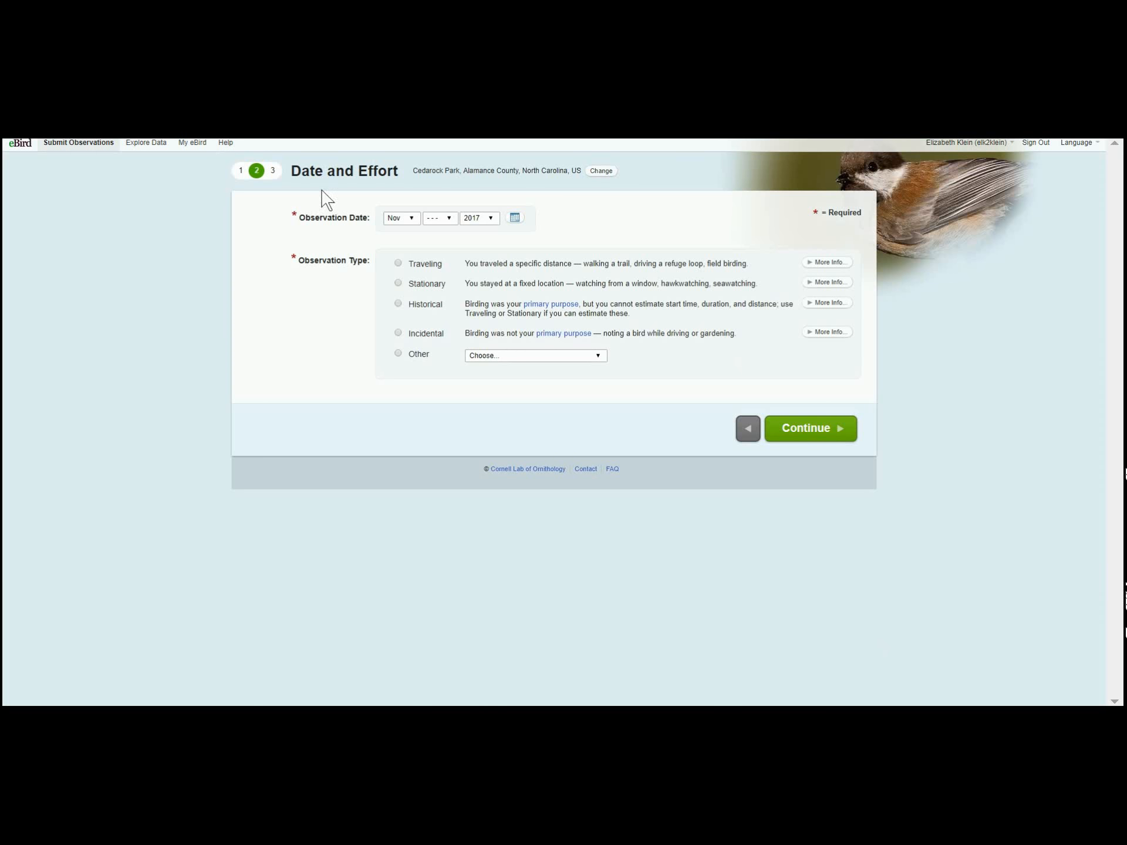
# Arrange the Cedarock Park field checklist and the eBird Date and Effort page side by side, each filling half the screen.
pyautogui.click(292, 117)
pyautogui.moveTo(293, 124); pyautogui.dragTo(2, 390)
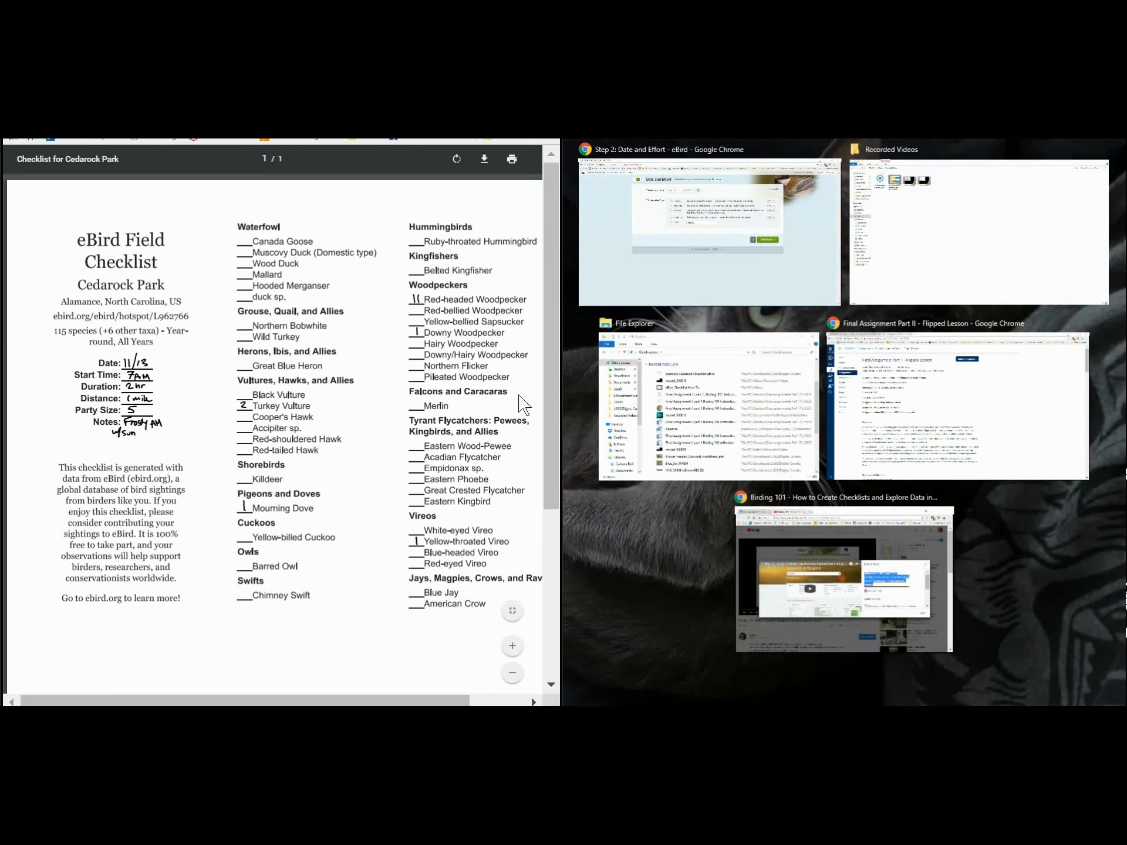
pyautogui.click(675, 258)
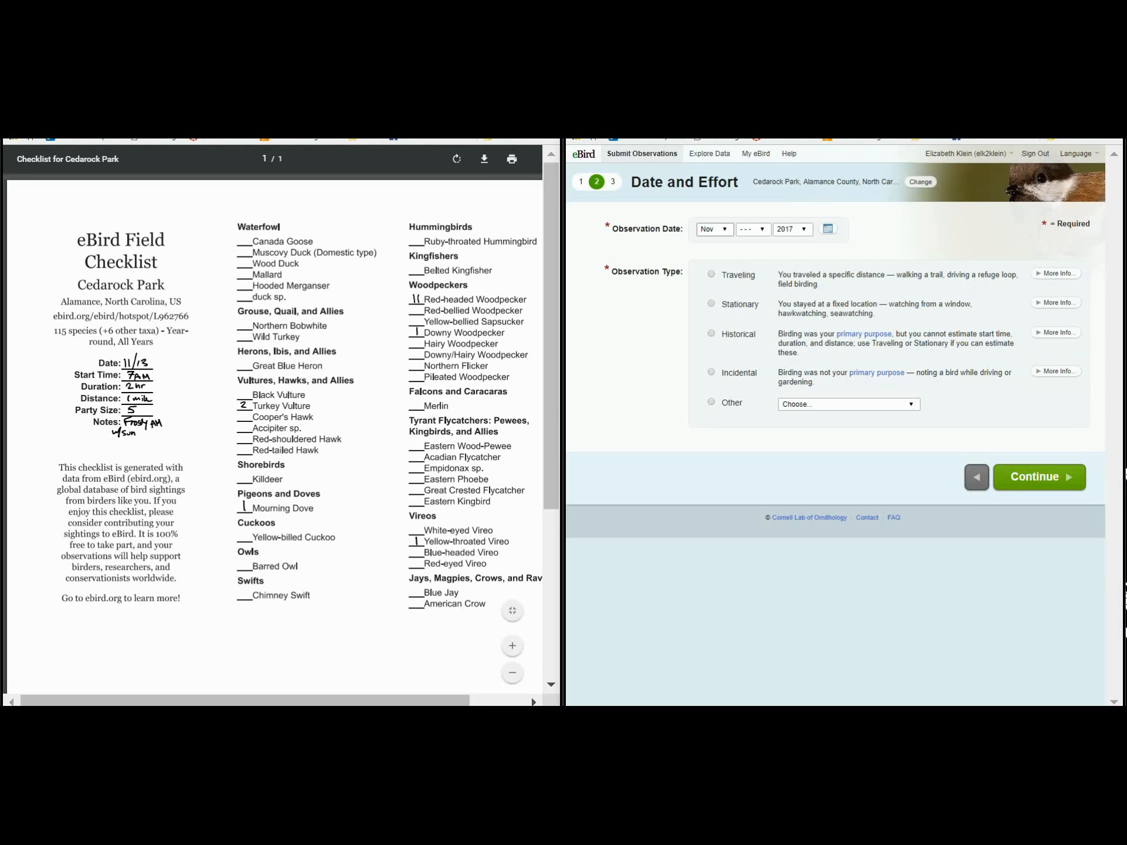
# Set the observation date to Nov 13, 2017 and the observation type to Traveling.
pyautogui.click(753, 229)
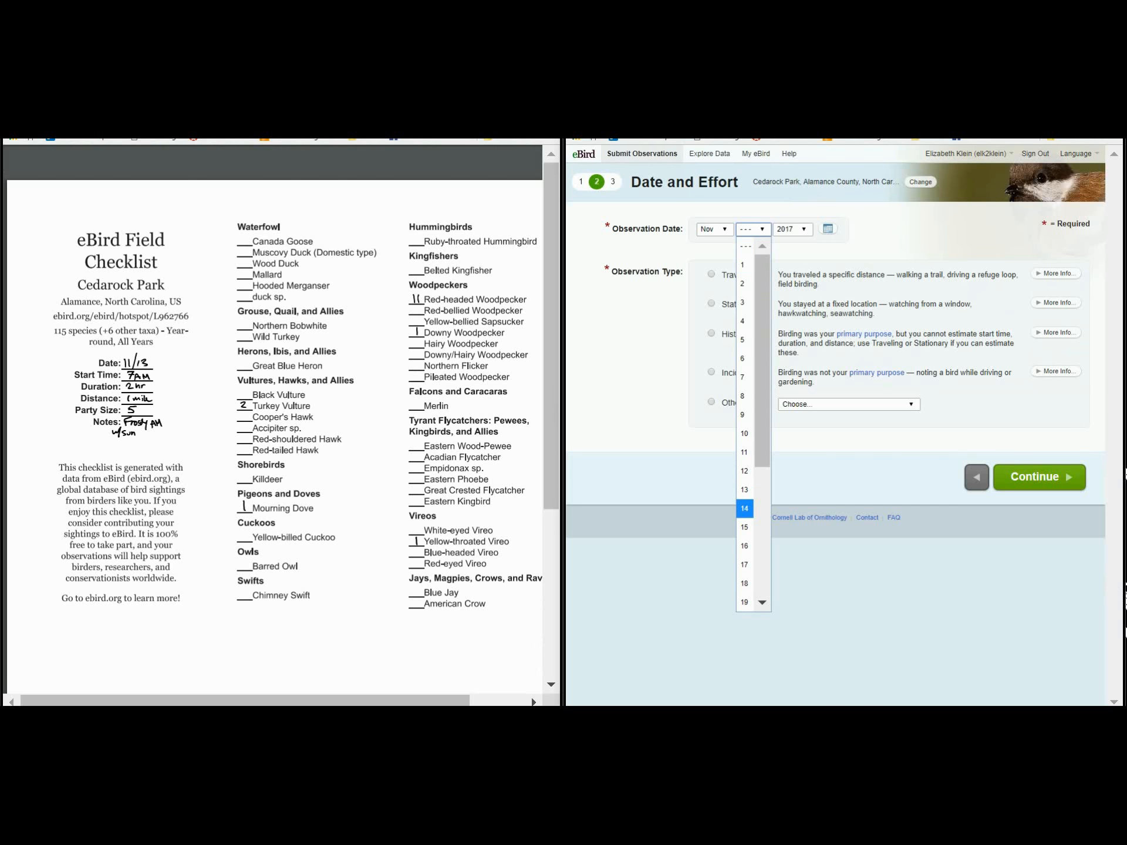
pyautogui.click(744, 490)
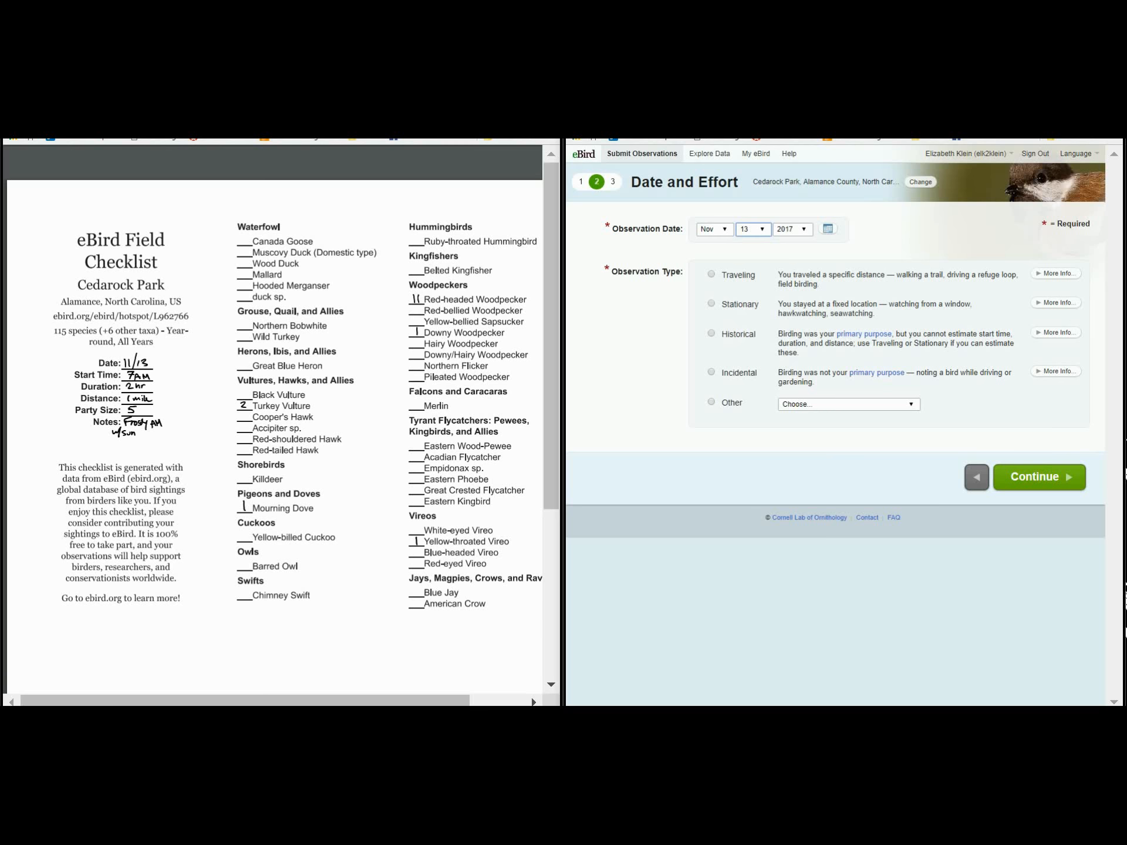
pyautogui.click(712, 274)
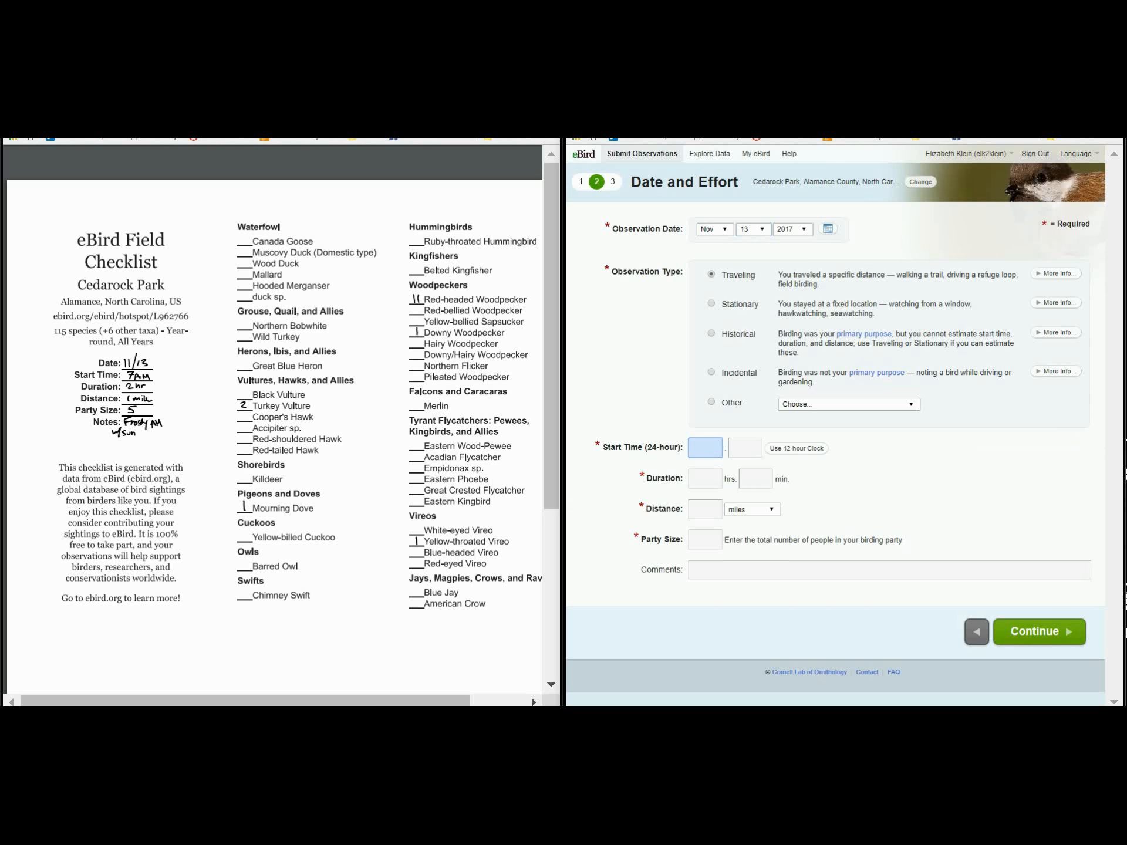
# Enter a start time of 7:00 and a duration of 2 hours.
pyautogui.write('7')
pyautogui.press('Tab')
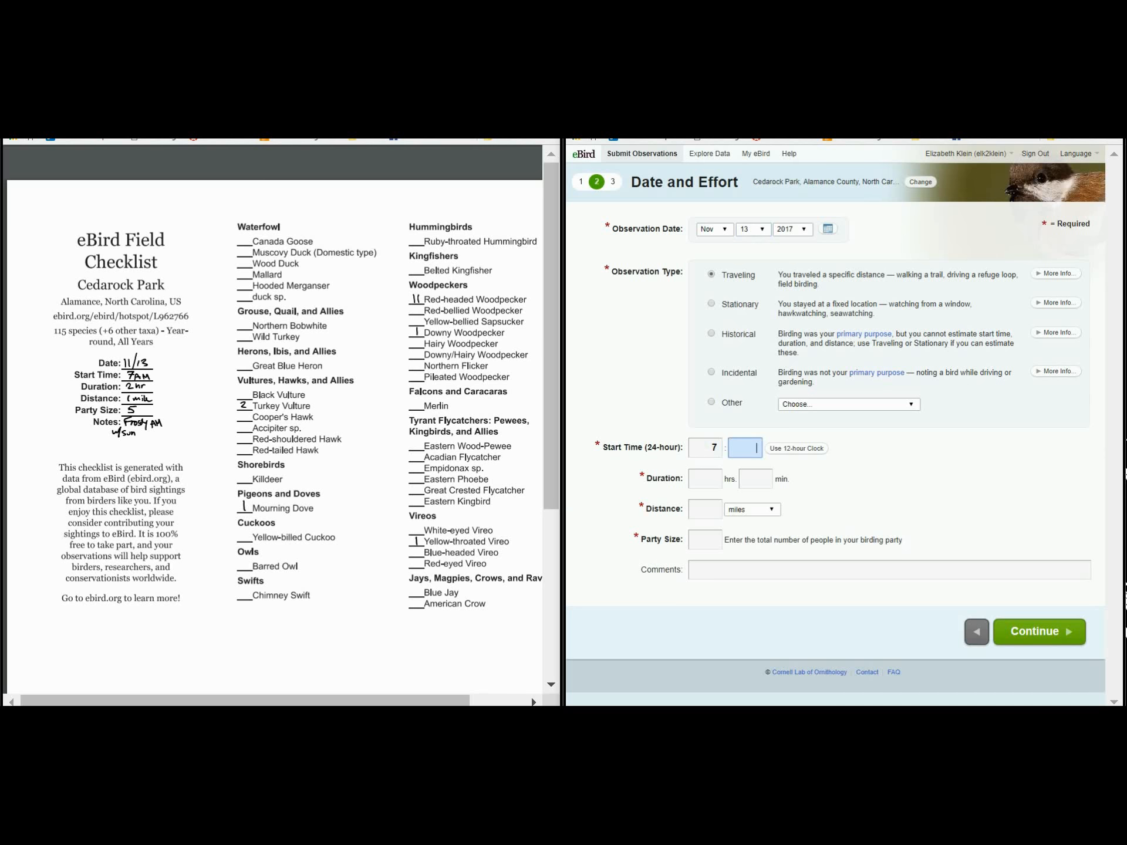
pyautogui.write('00')
pyautogui.press('Tab')
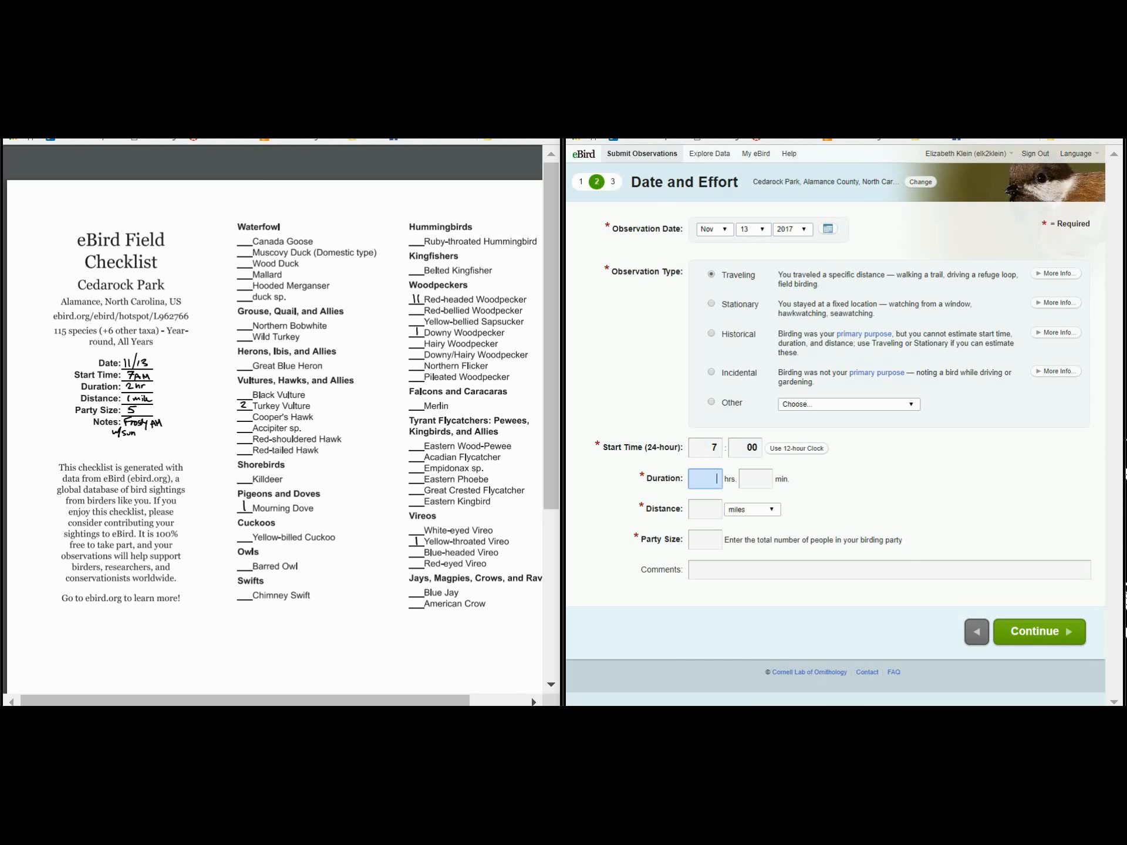
pyautogui.write('2')
pyautogui.press('Tab')
pyautogui.press('Tab')
# Enter a distance of 1 mile and a party size of 5.
pyautogui.write('1')
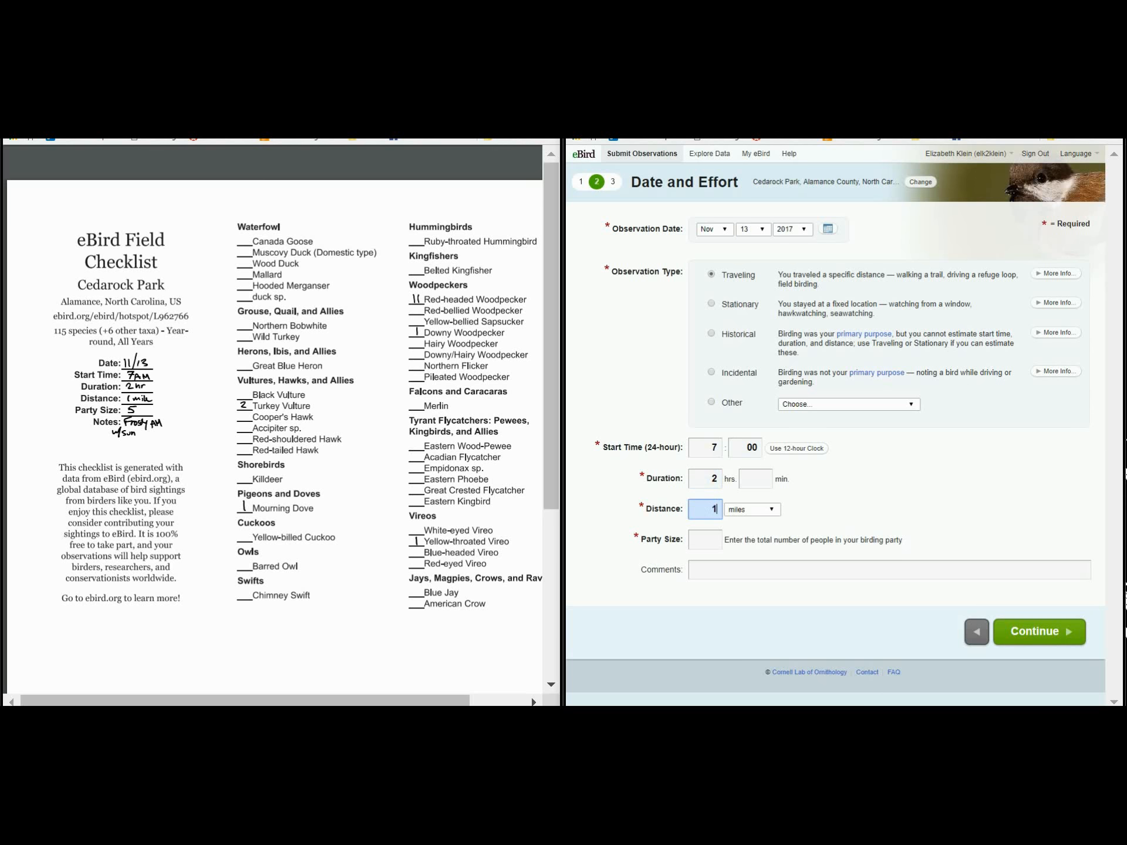
pyautogui.press('Tab')
pyautogui.press('Tab')
pyautogui.write('5')
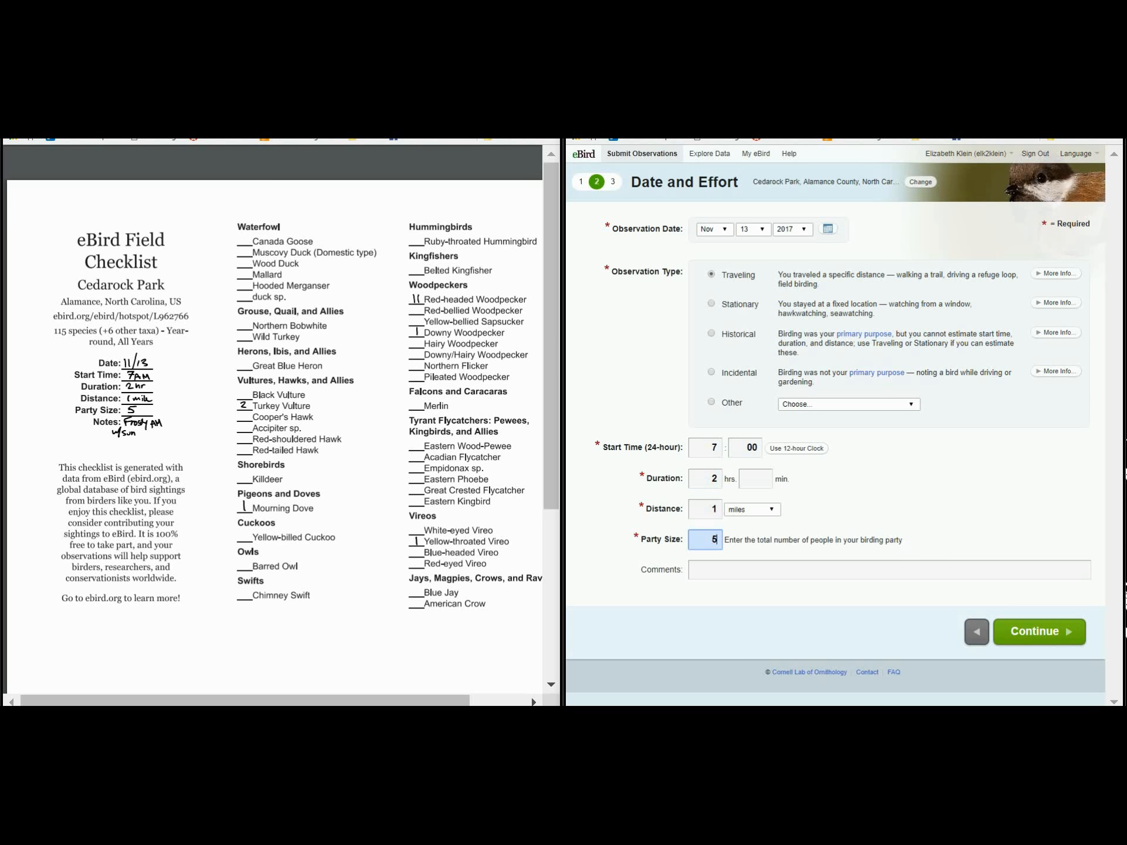
# Enter the comment "Frosty AM w/sun" and continue to the species list.
pyautogui.press('Tab')
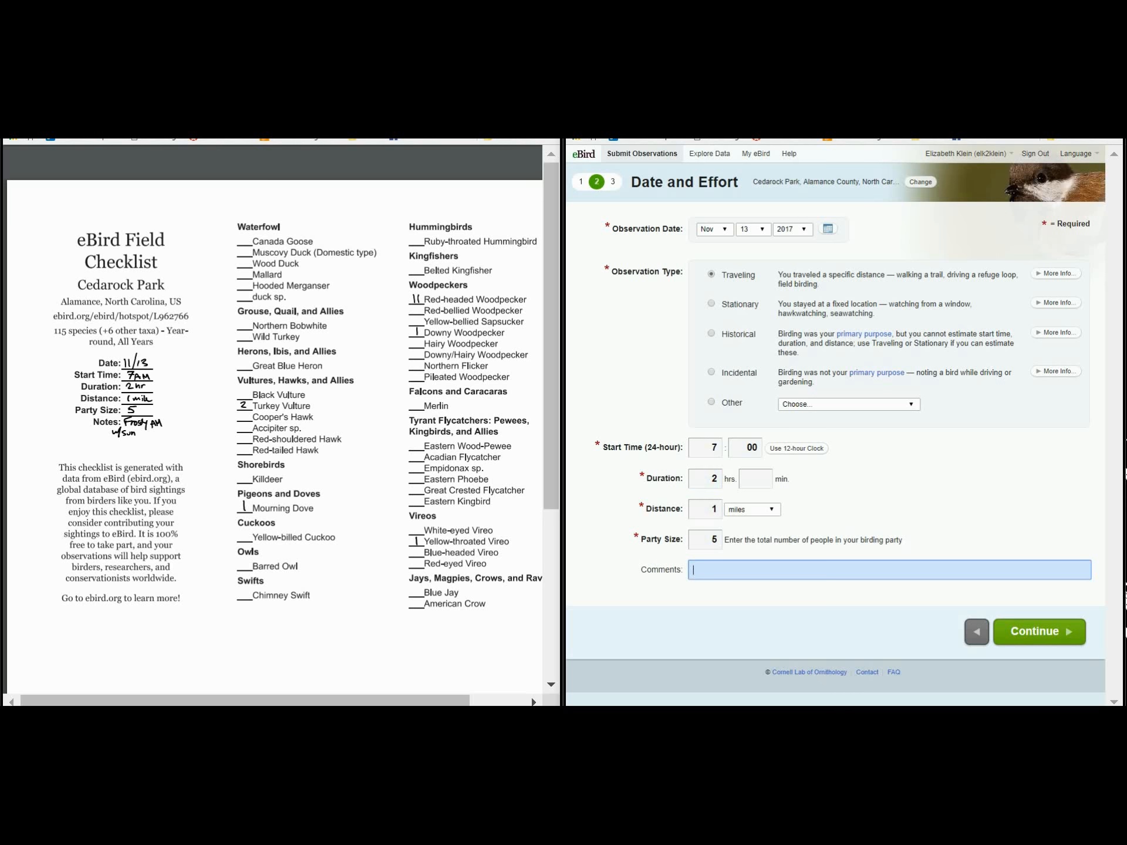
pyautogui.write('Frosty AM w/sun')
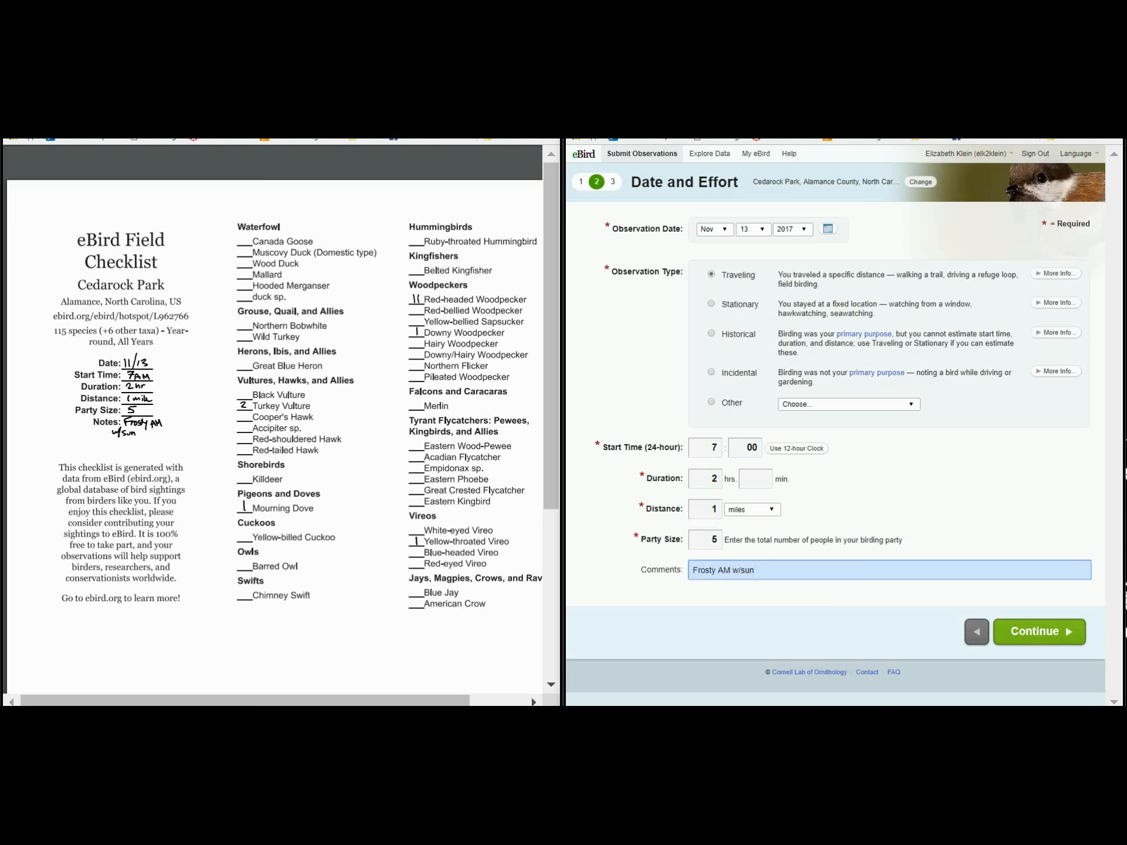
pyautogui.press('Return')
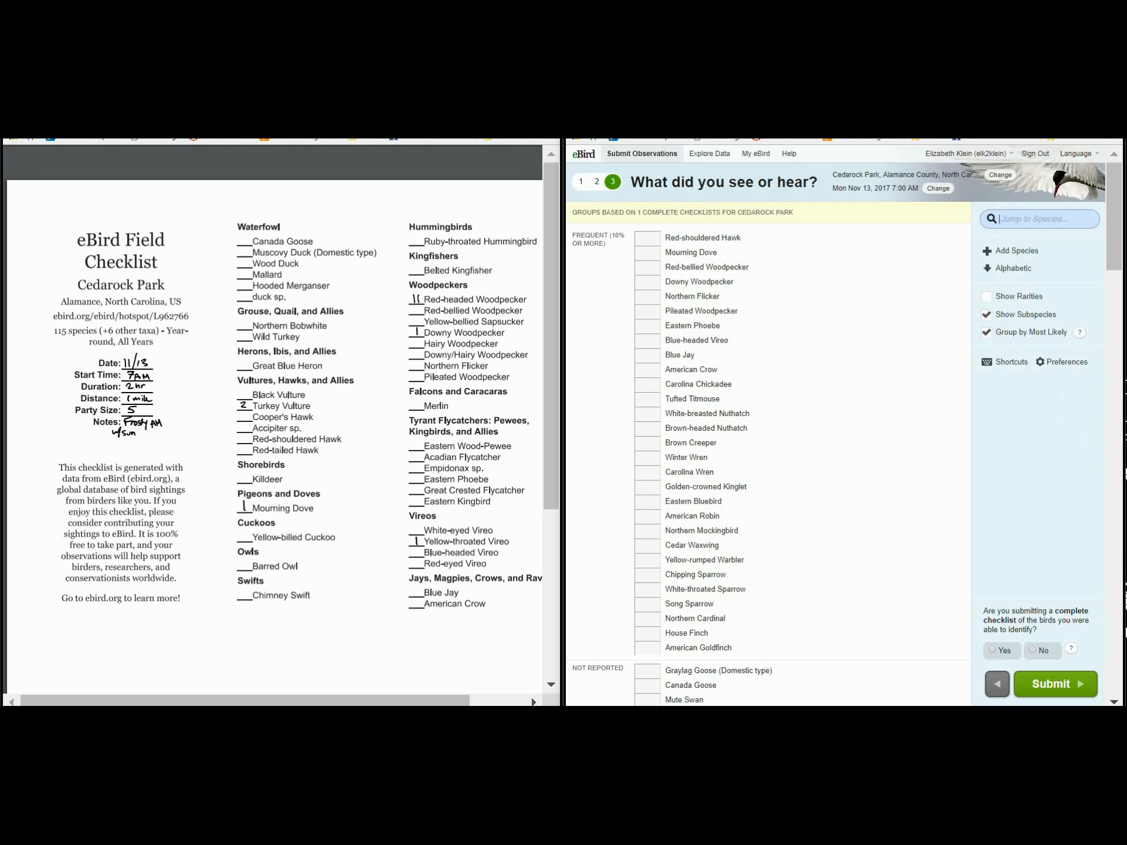
# Look up Turkey Vulture in the species list by searching "turkey" and record a count of 2.
pyautogui.scroll(-4, 769, 435)
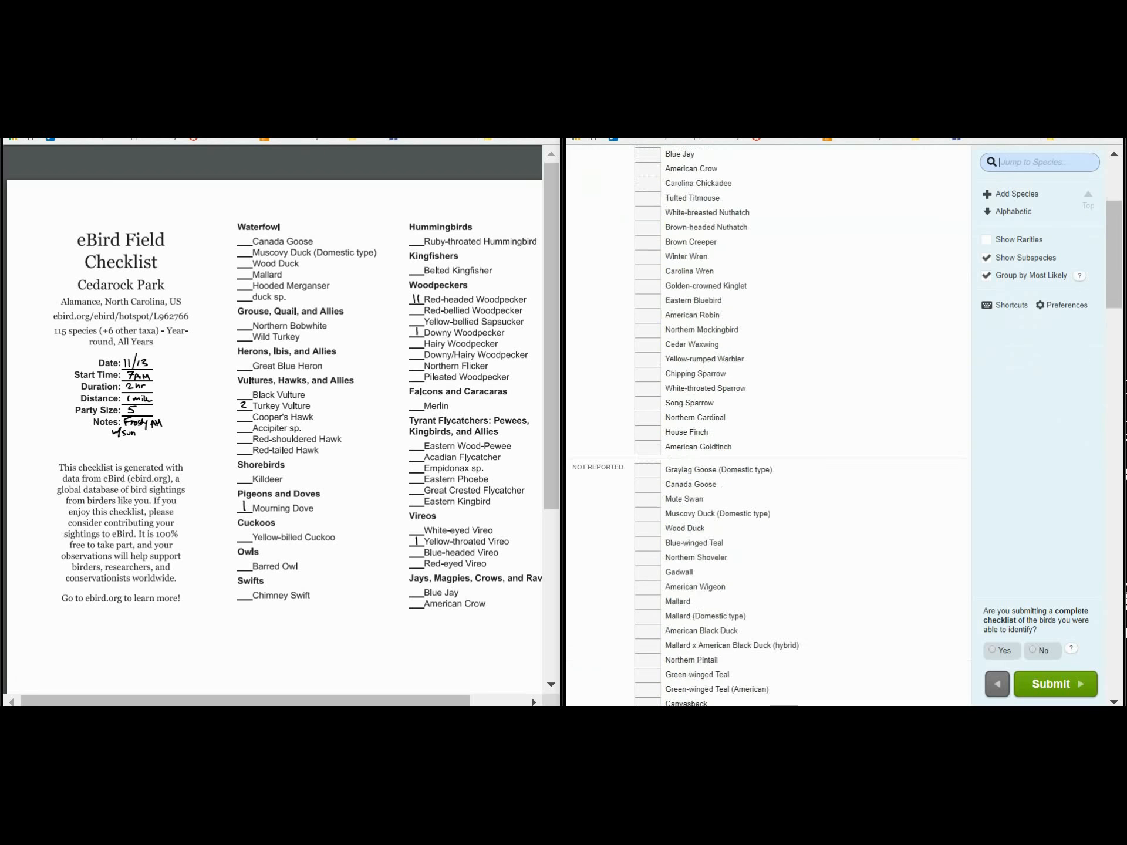
pyautogui.scroll(4, 769, 434)
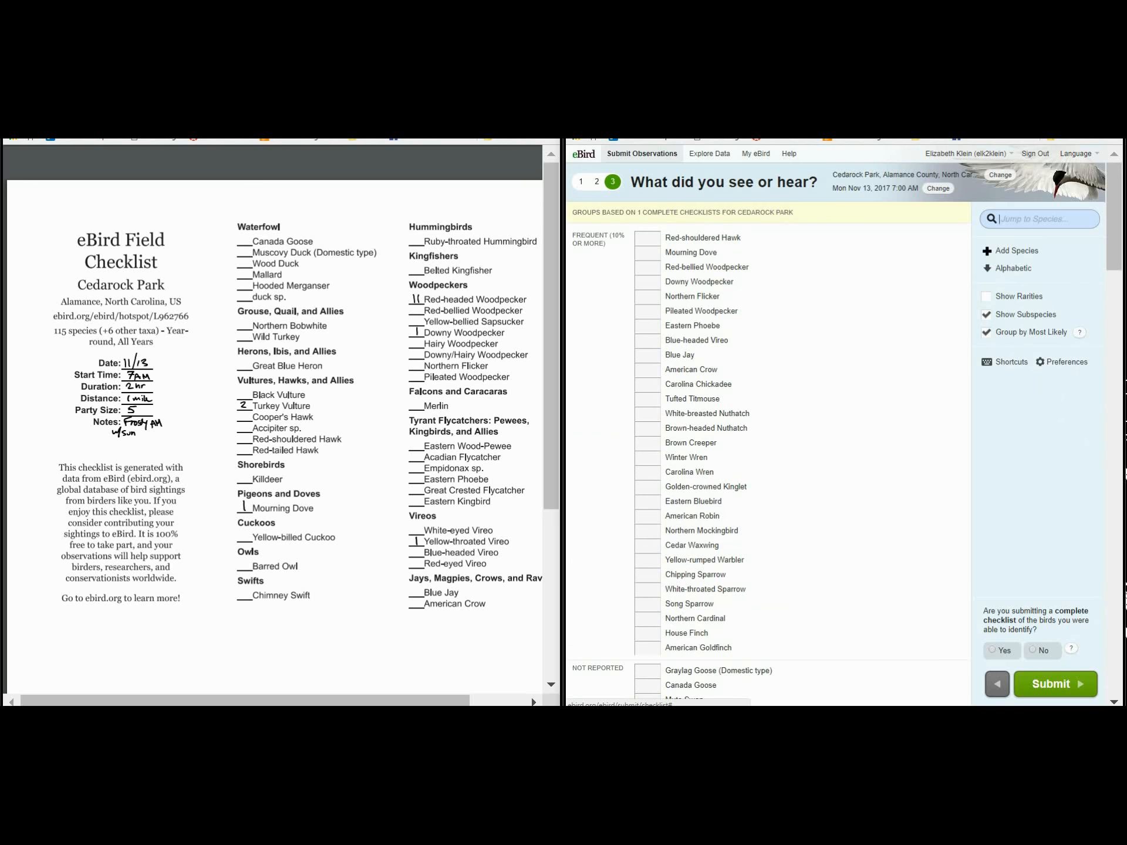
pyautogui.write('turk')
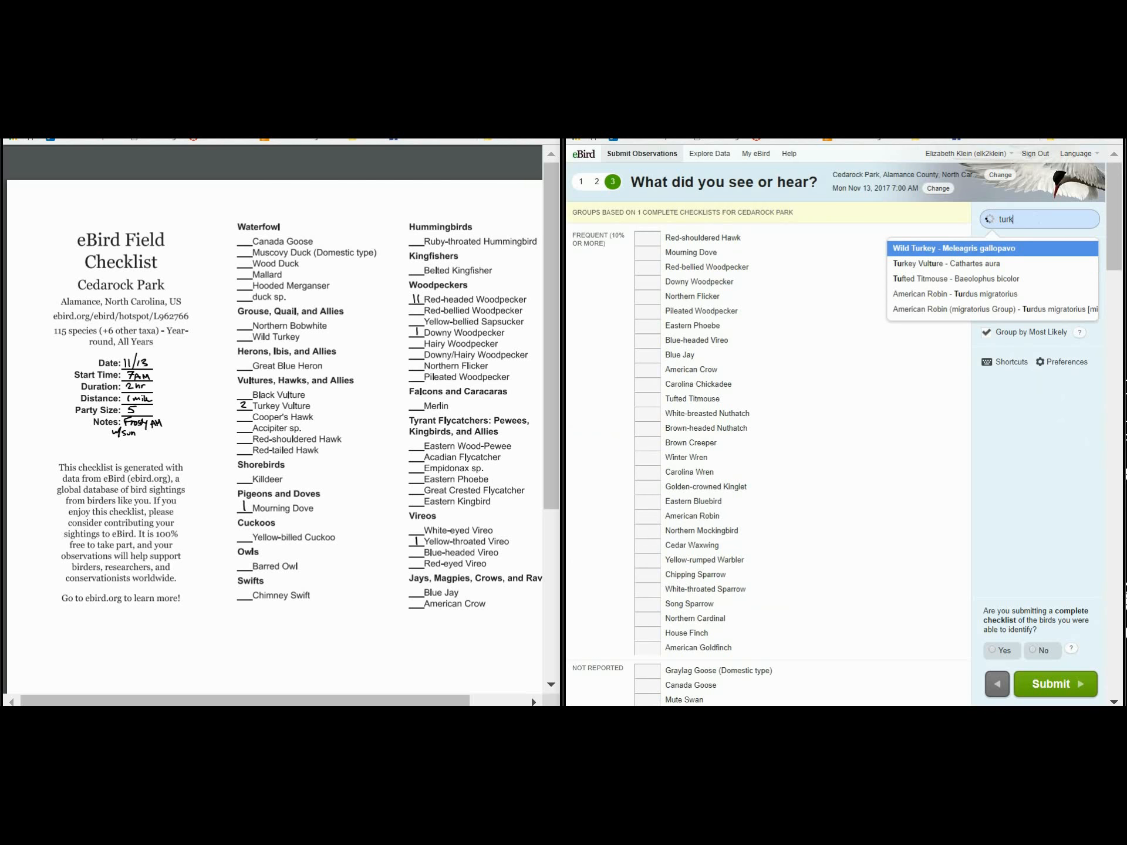
pyautogui.write('ey')
pyautogui.press('Down')
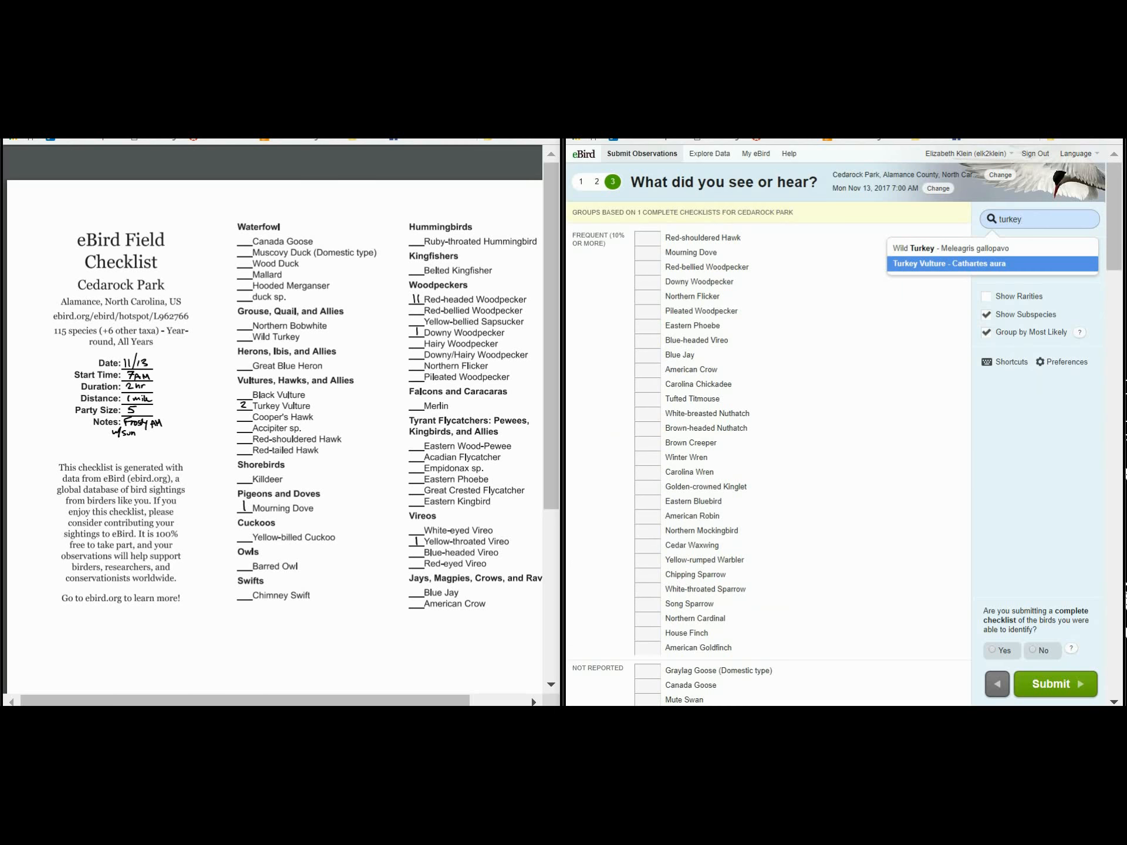
pyautogui.press('Return')
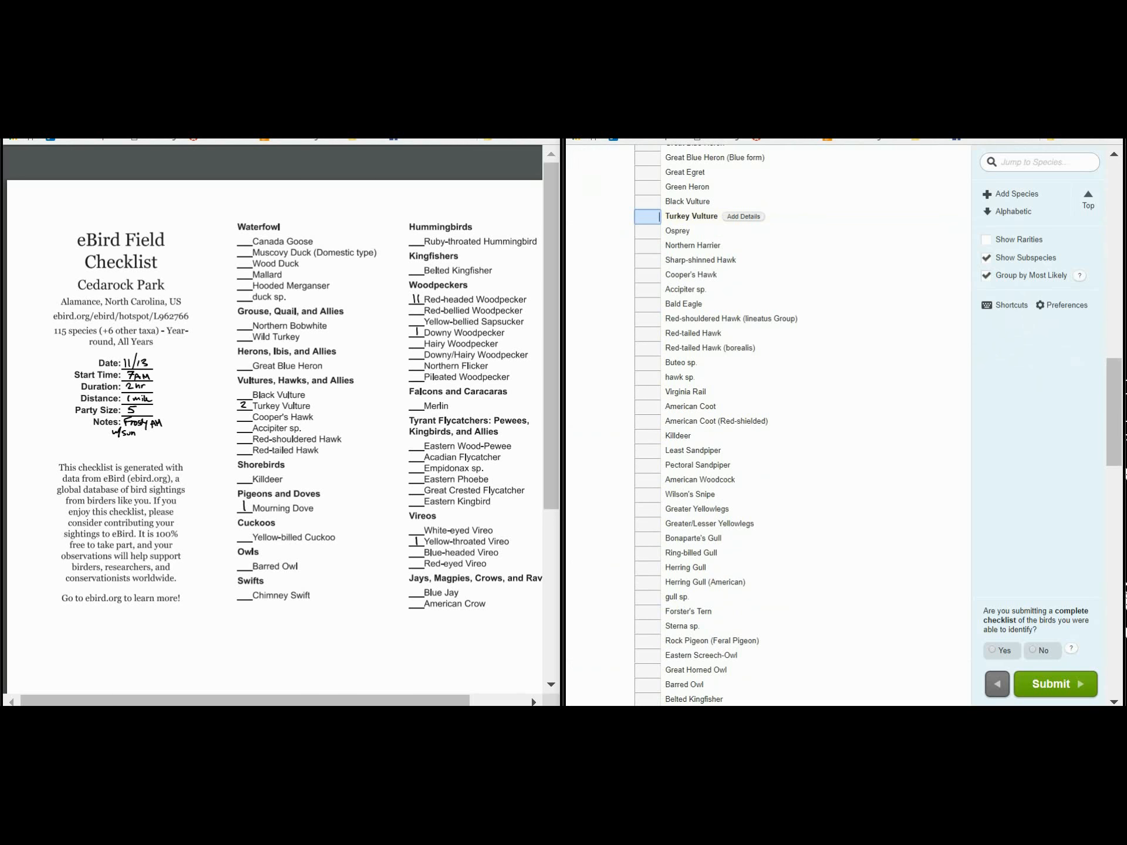
pyautogui.write('2')
pyautogui.press('Return')
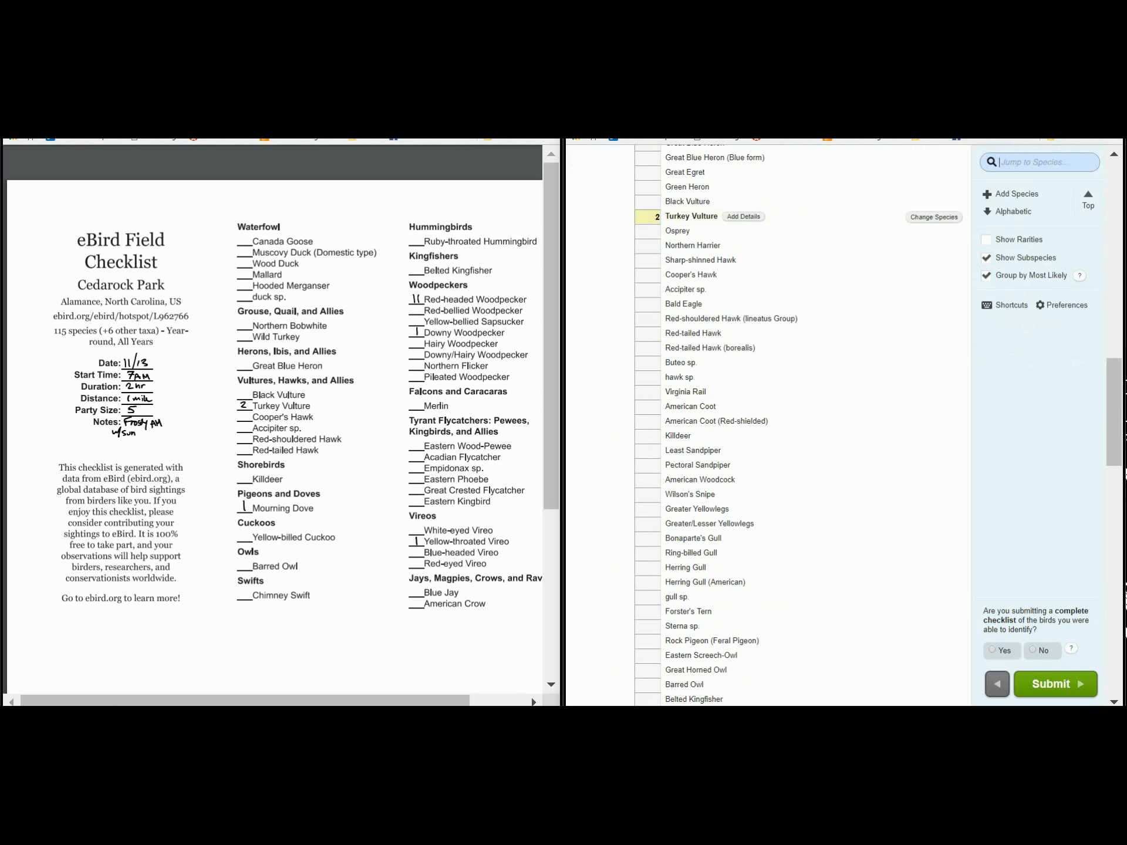
# Look up Mourning Dove in the species list and record a count of 1.
pyautogui.write('mourning dove')
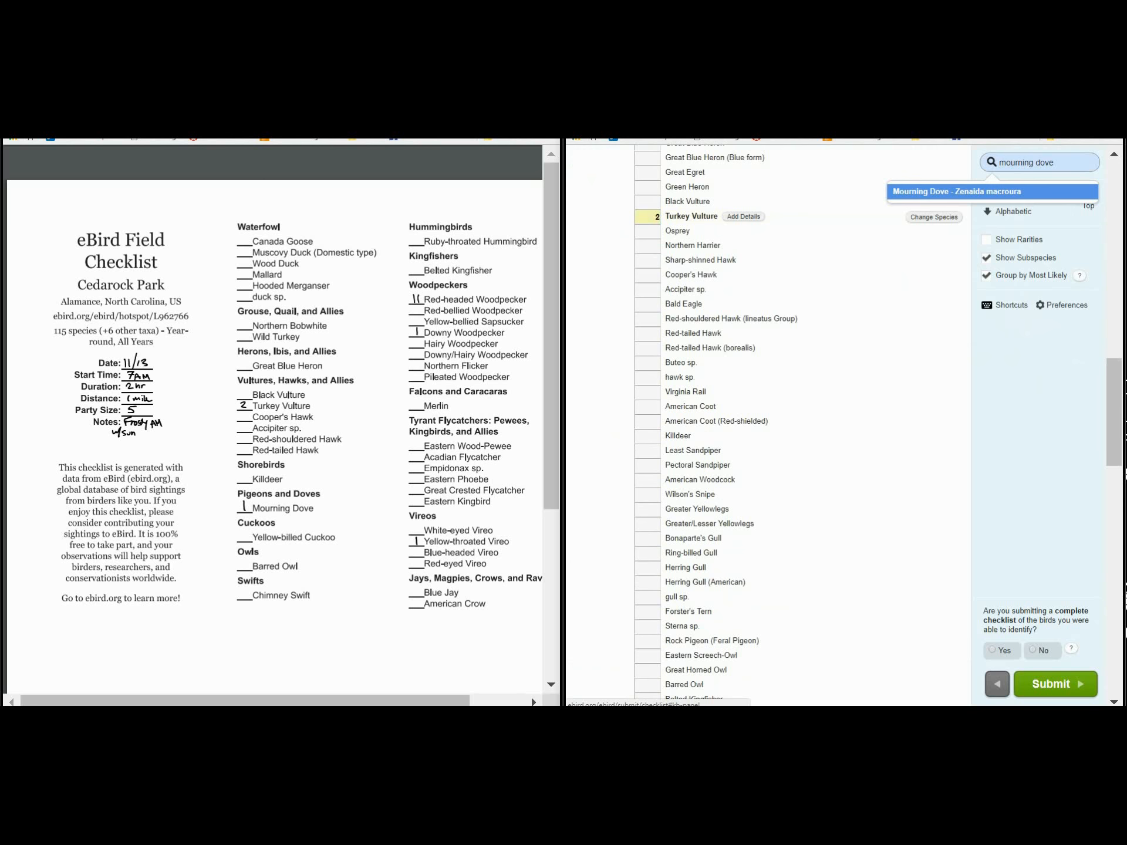
pyautogui.press('Return')
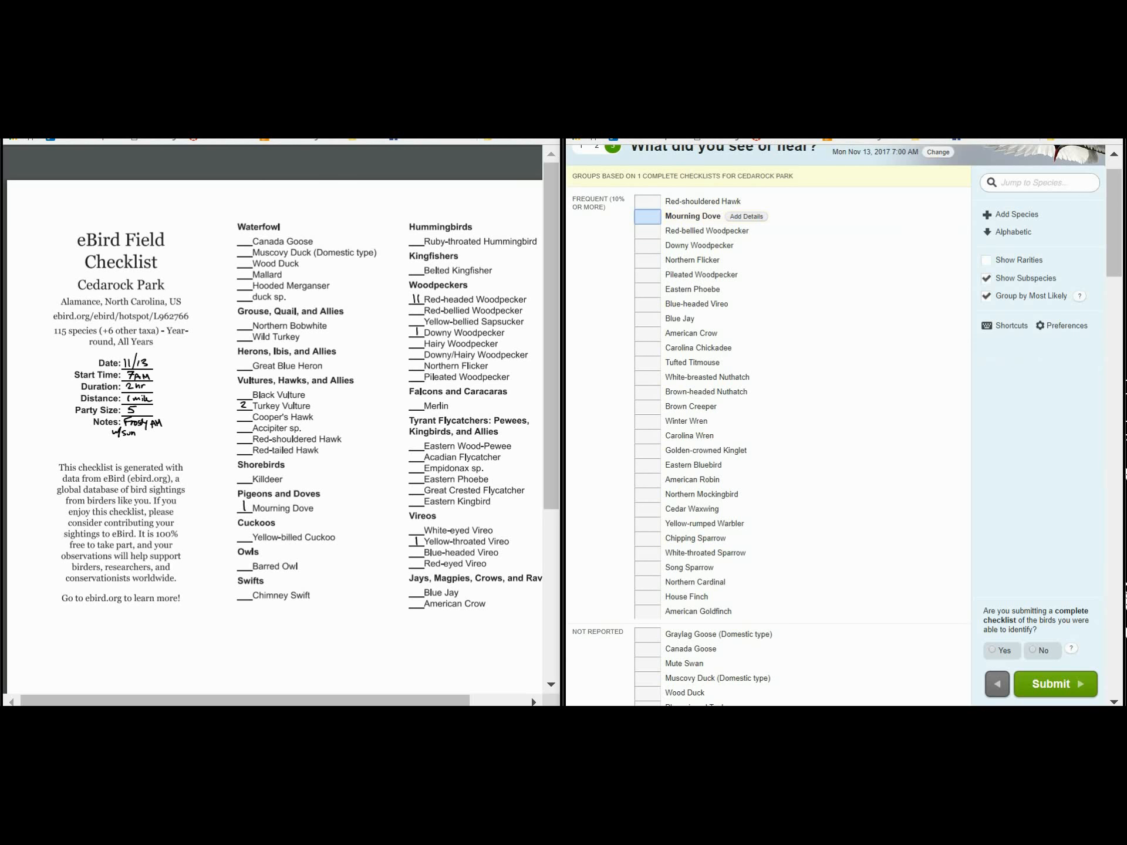
pyautogui.press('Return')
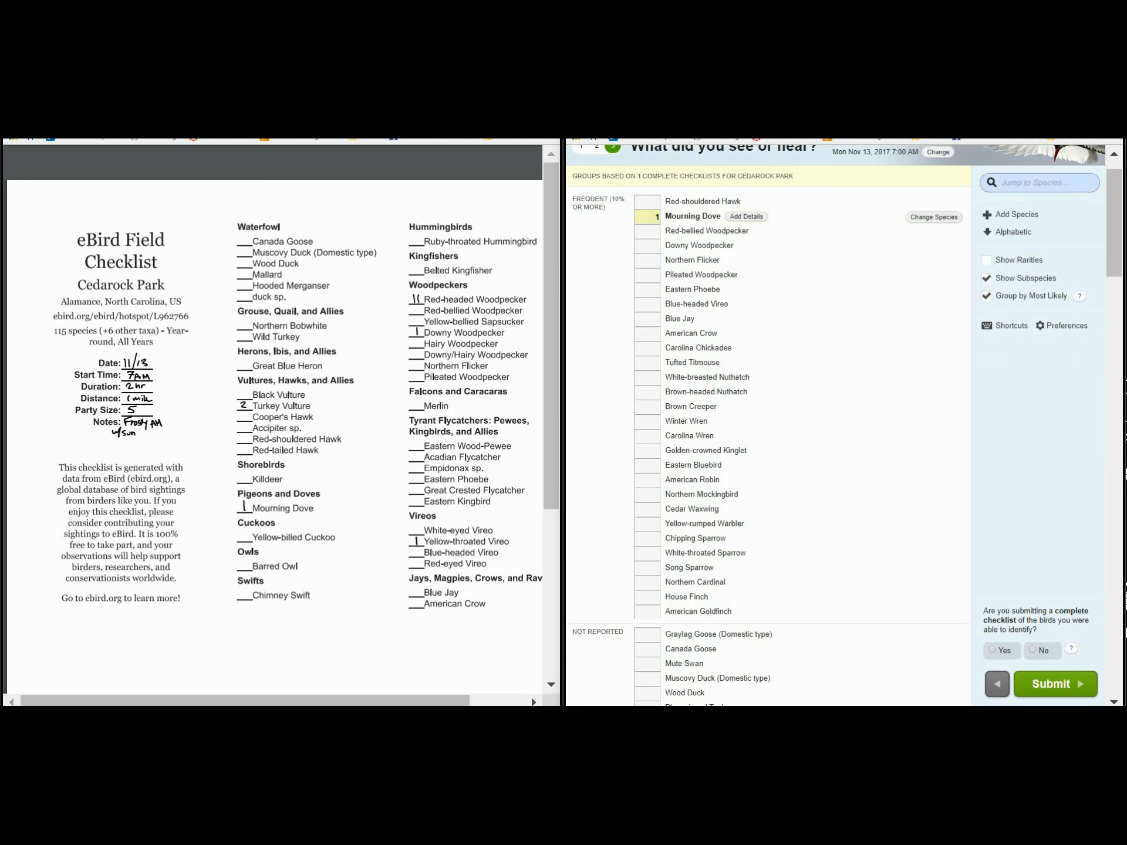
# Look up Red-headed Woodpecker by searching "red-headed wood" and record a count of 2.
pyautogui.write('red-headed wood')
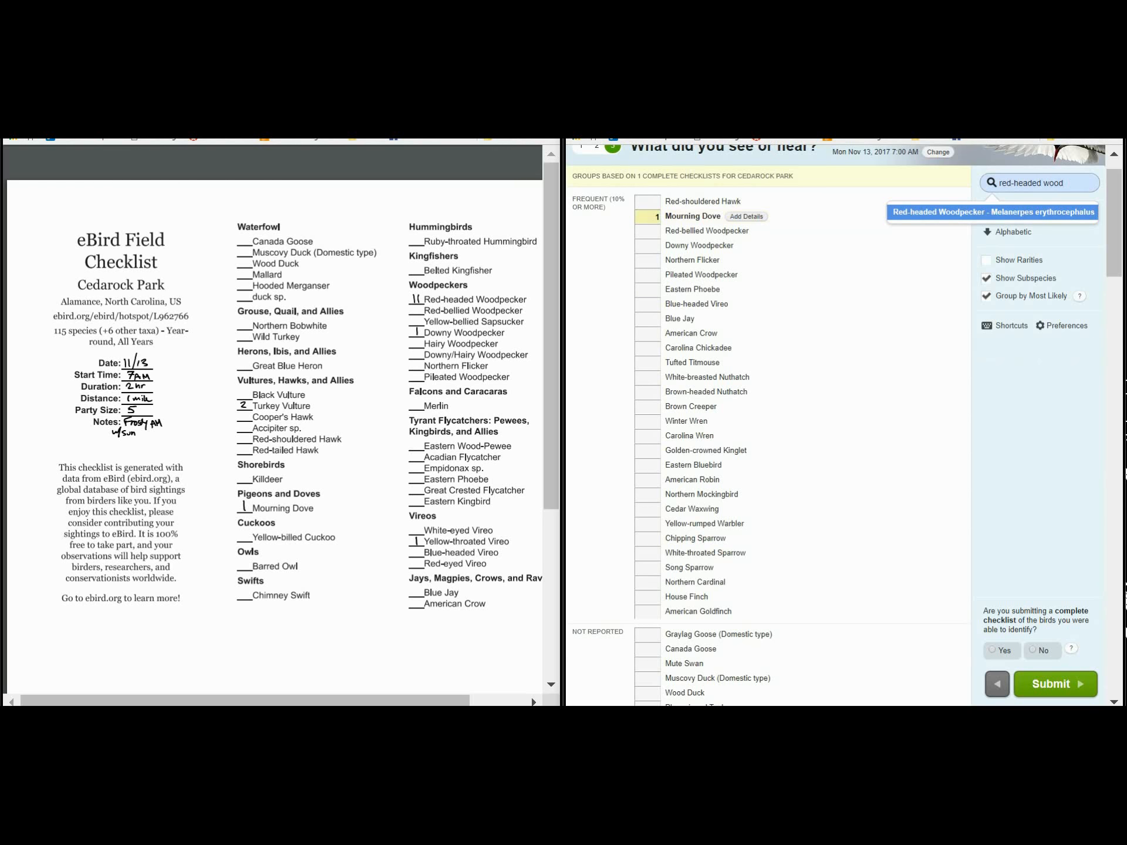
pyautogui.press('Return')
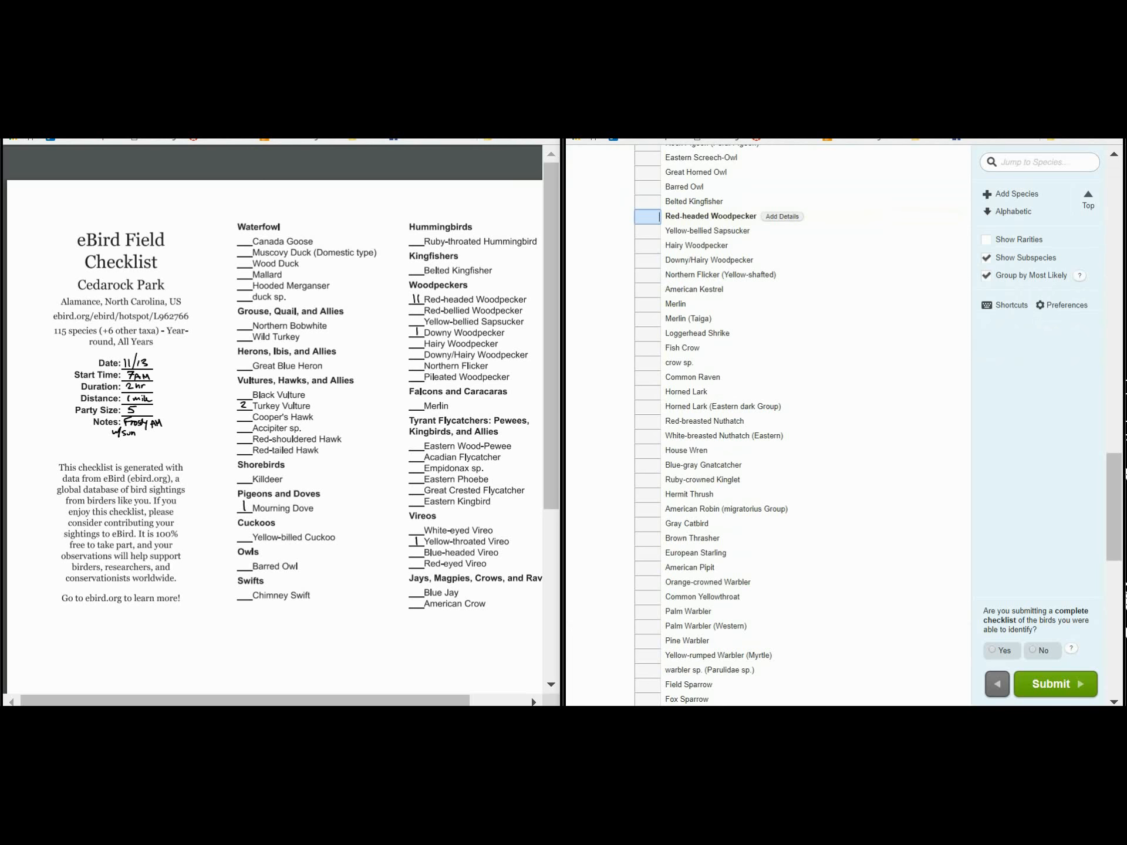
pyautogui.write('2')
pyautogui.press('Return')
# Look up Downy Woodpecker by searching "downy wood" and record a count of 1.
pyautogui.write('downy ')
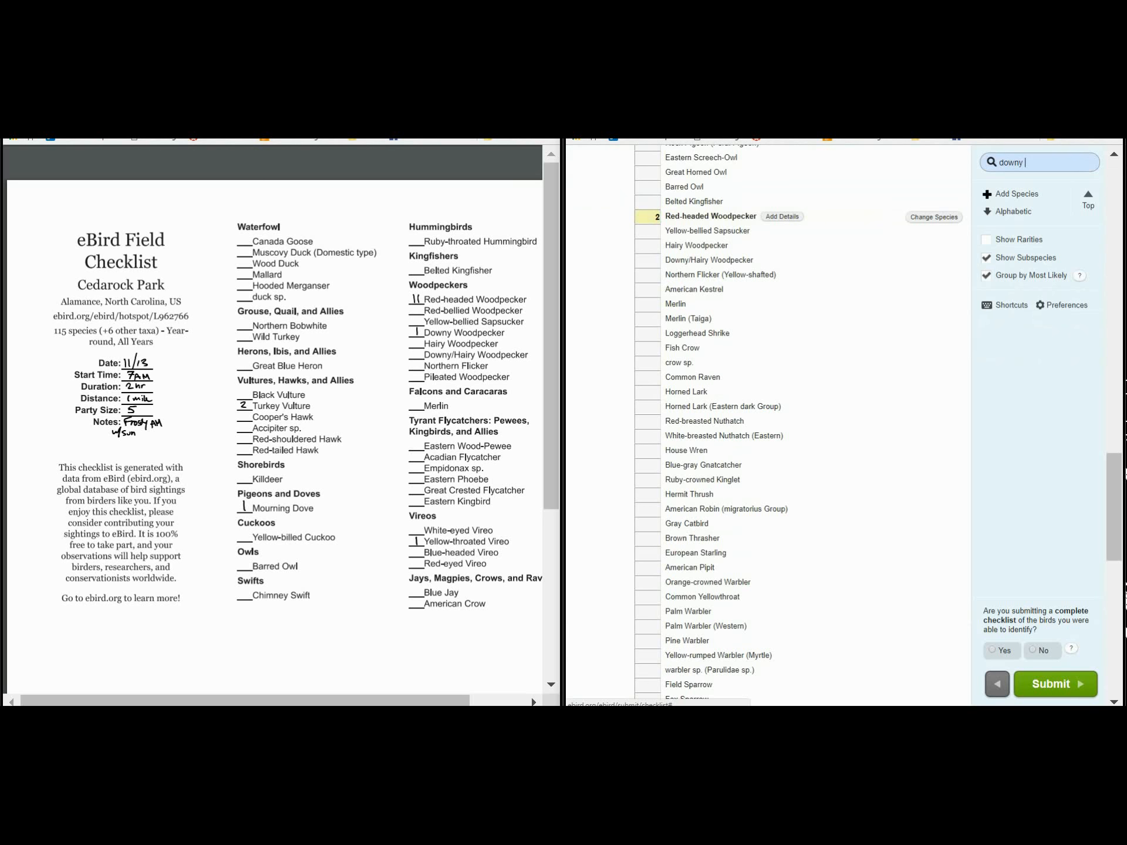
pyautogui.write('wood')
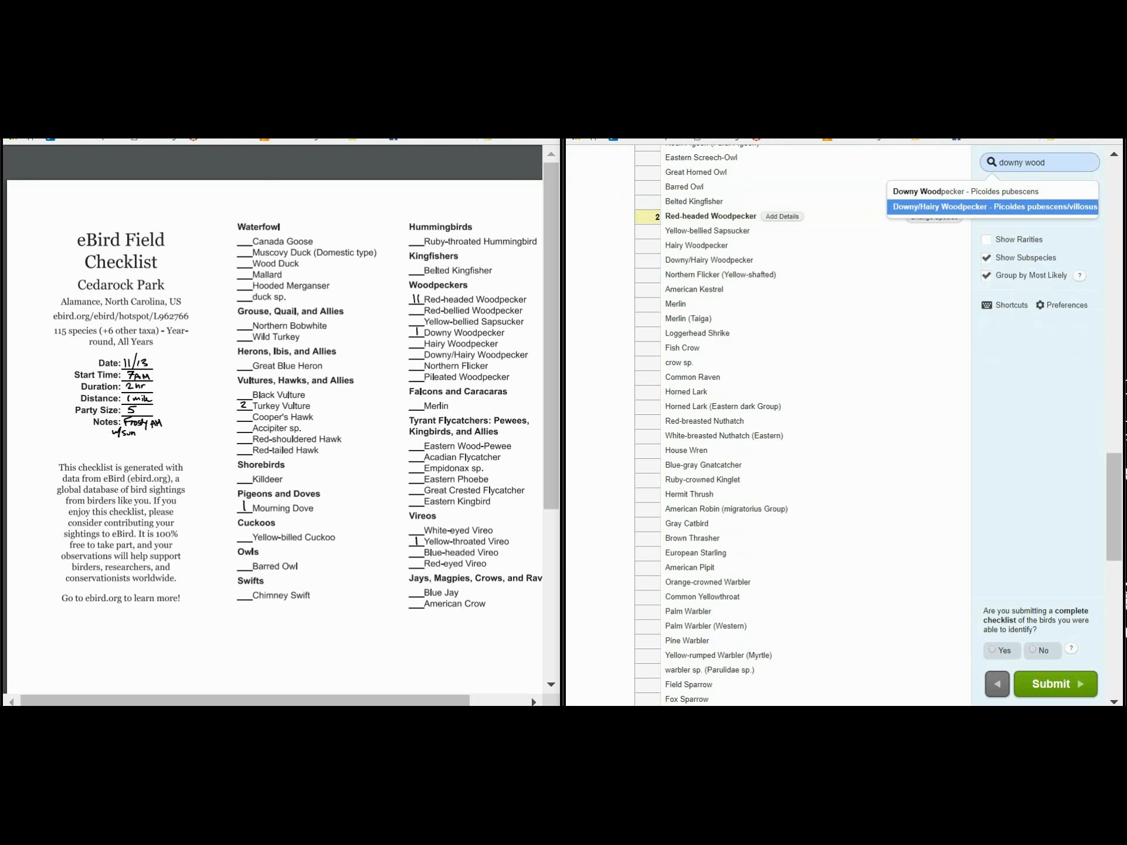
pyautogui.press('Up')
pyautogui.press('Return')
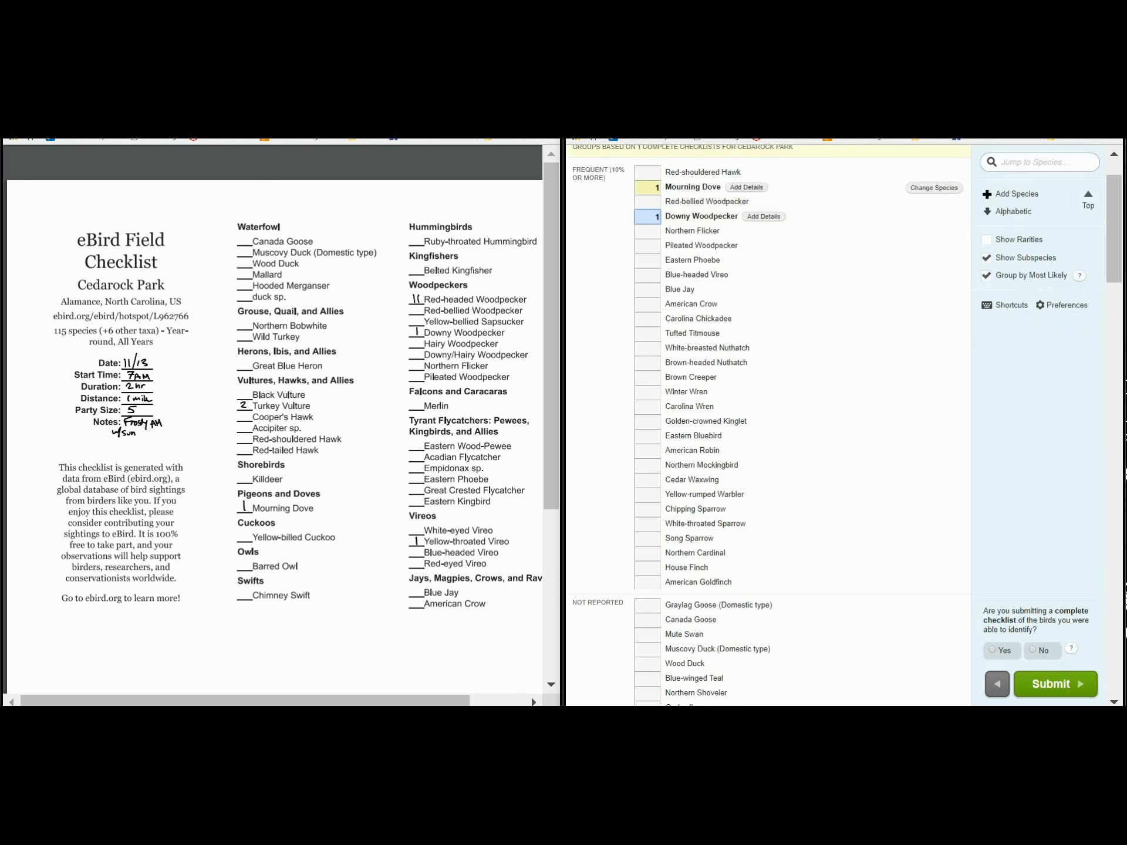
pyautogui.press('Return')
# Search the checklist's species list for Yellow-throated Vireo, trying "yellow-throated", "vireo" and the full name.
pyautogui.write('llo')
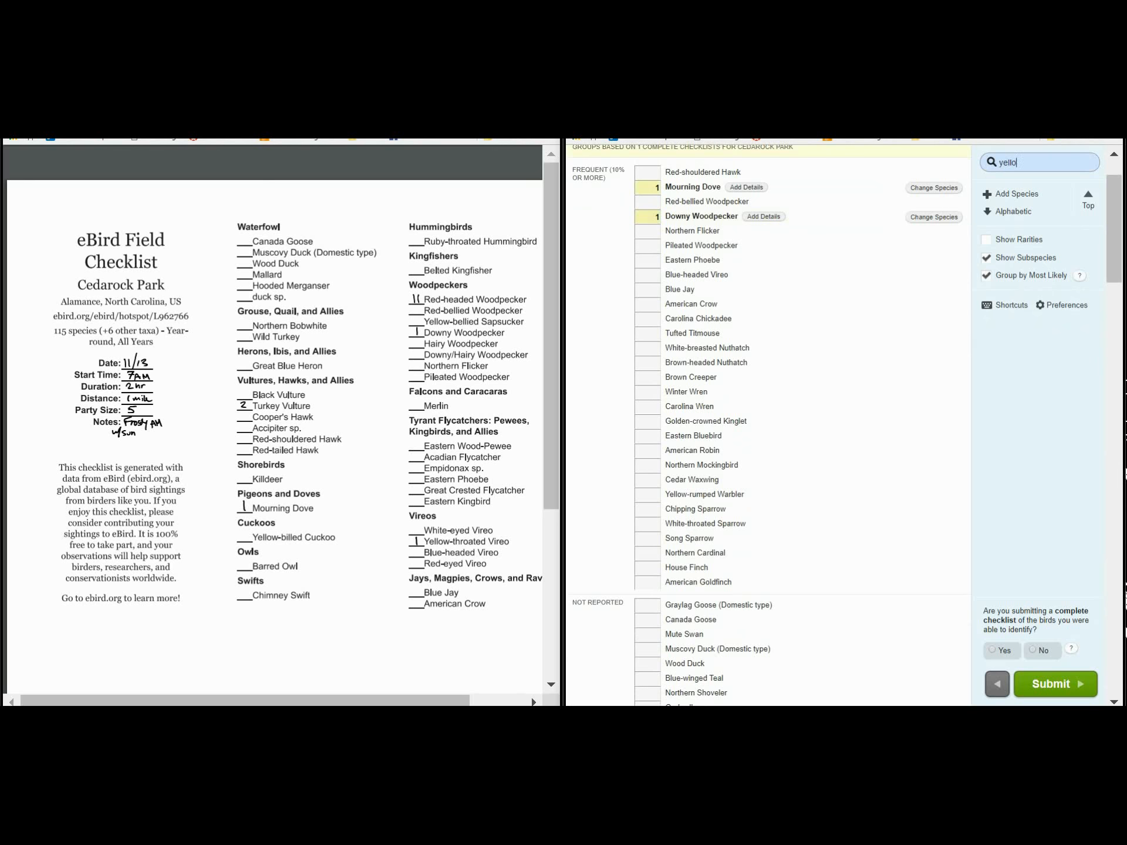
pyautogui.write('w-throated')
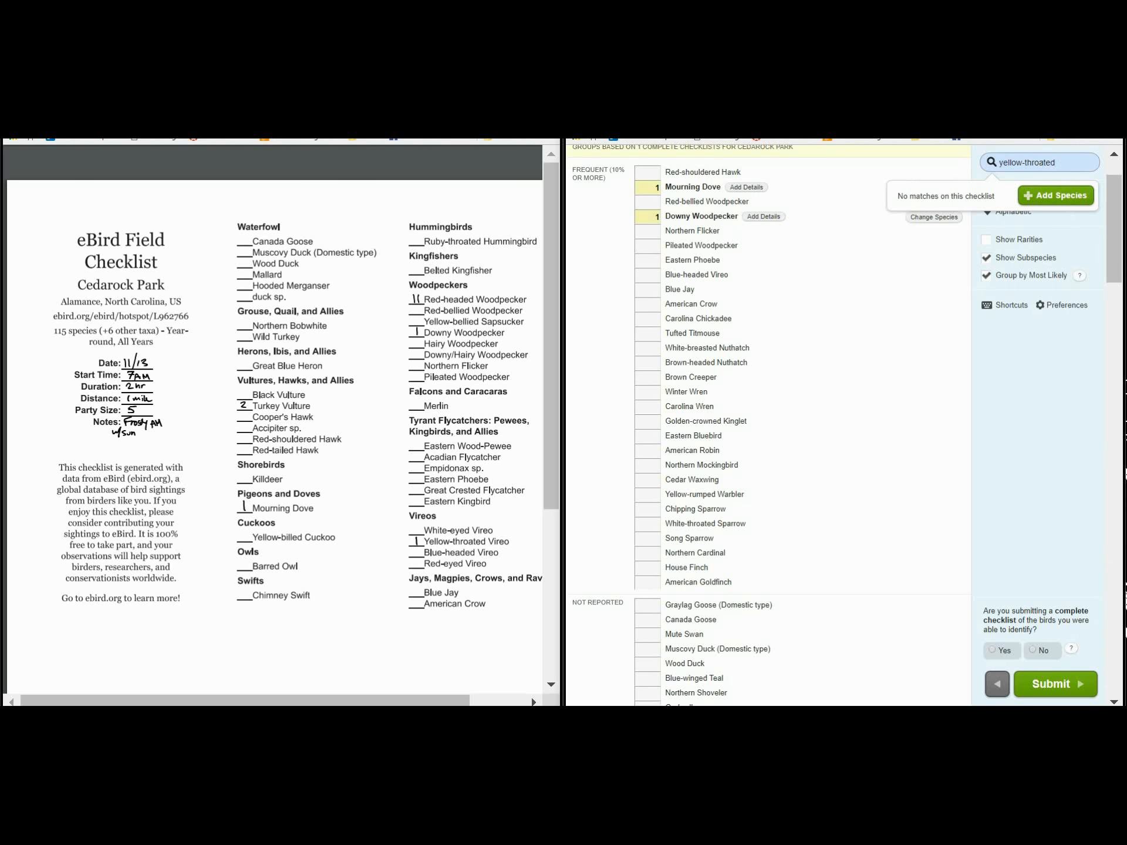
pyautogui.moveTo(1056, 162); pyautogui.dragTo(998, 162)
pyautogui.write('vireo')
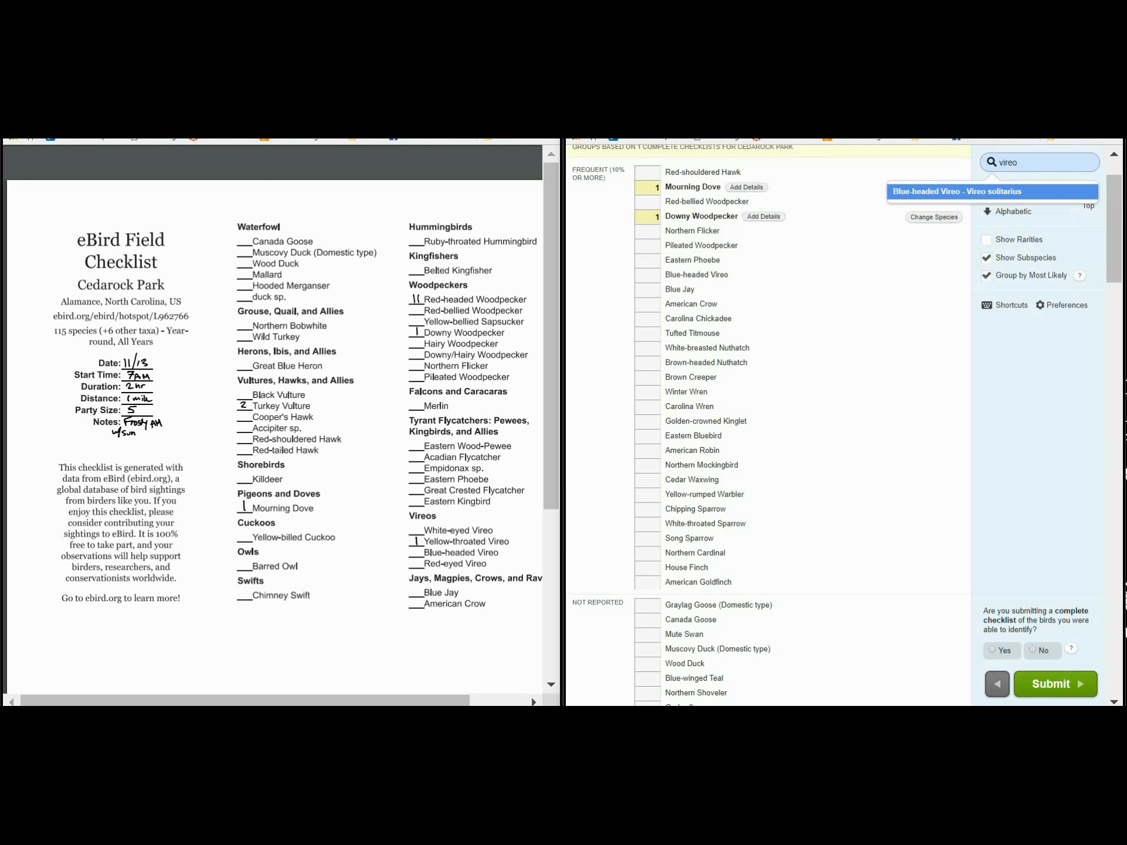
pyautogui.press('Return')
pyautogui.write('yell')
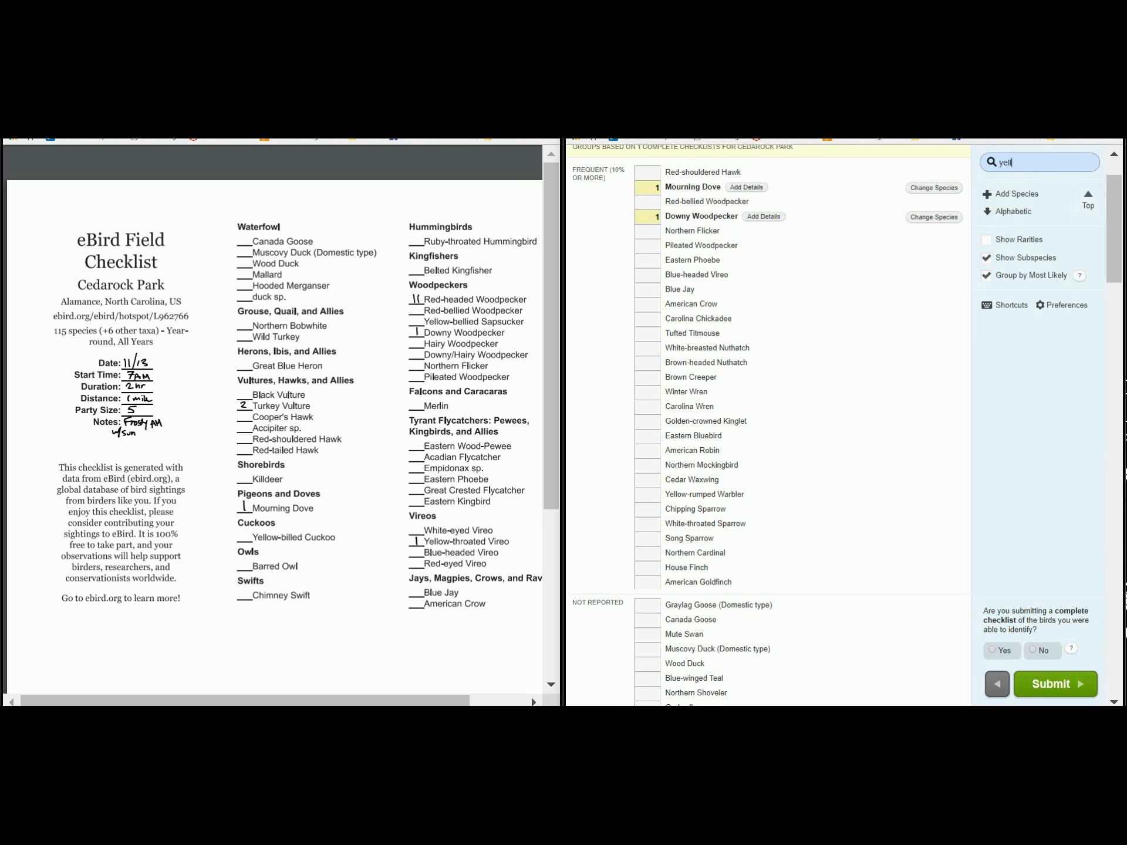
pyautogui.write('ow-throated vireo')
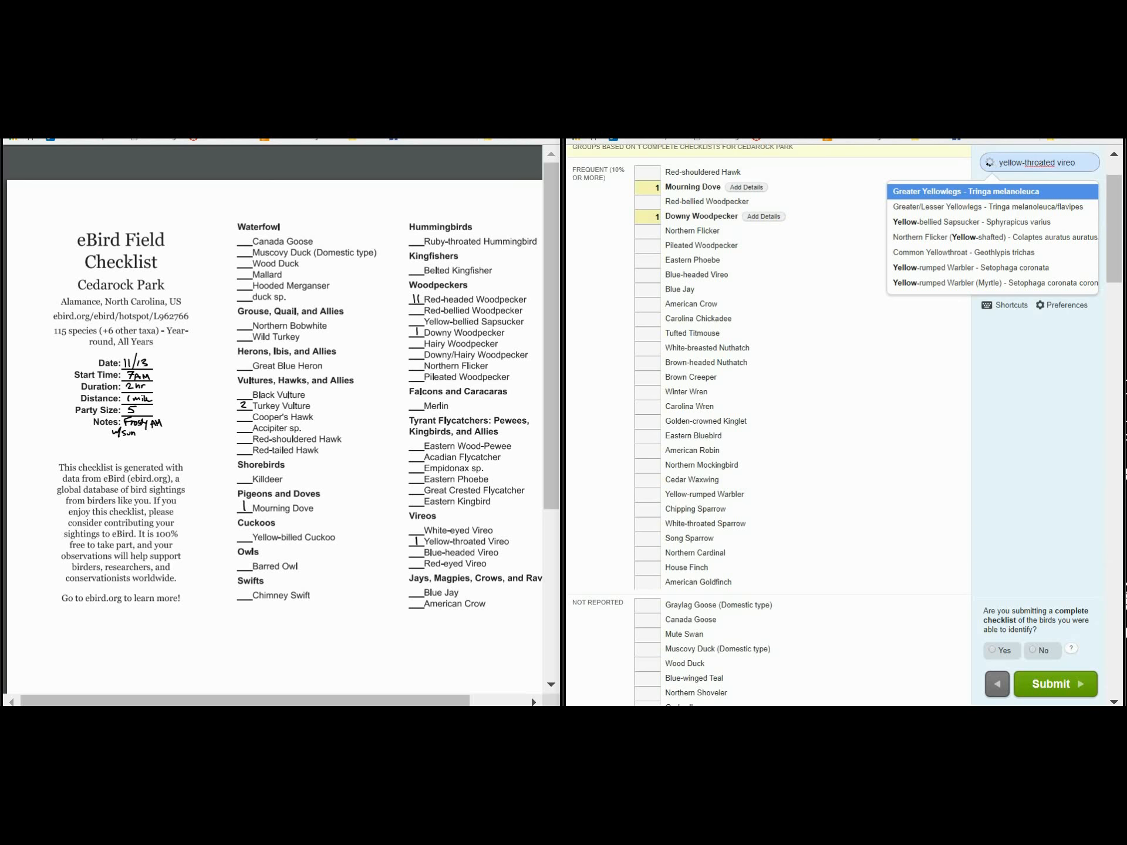
# Add Yellow-throated Vireo as an extra species on the checklist with a count of 1.
pyautogui.click(1055, 195)
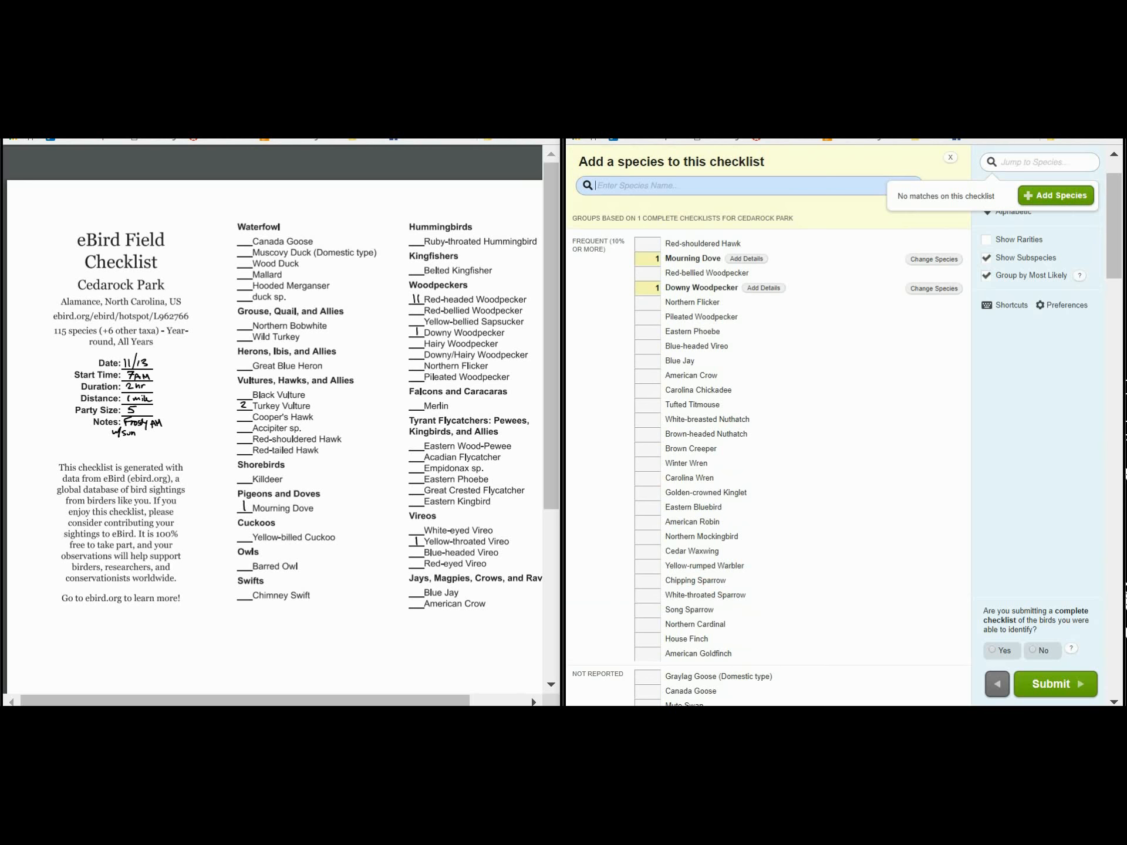
pyautogui.write('Yellow-throated Vireo')
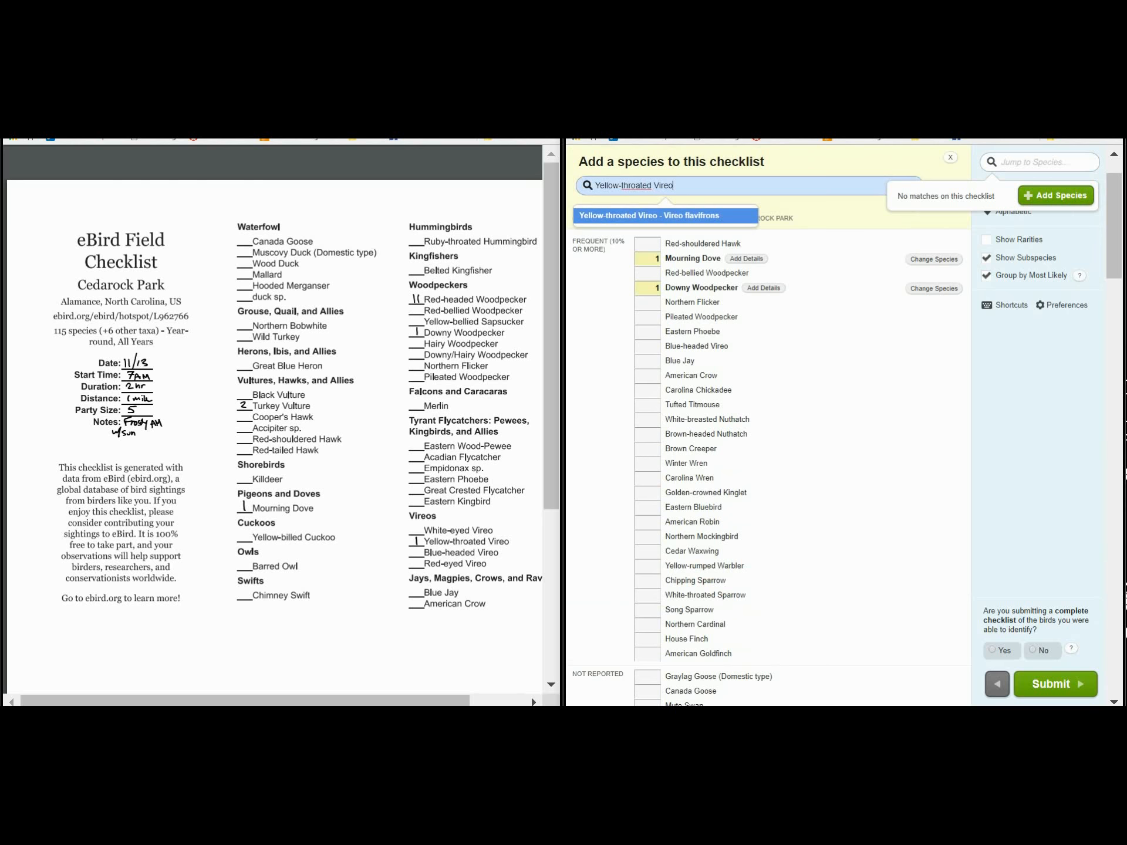
pyautogui.press('Return')
pyautogui.press('Return')
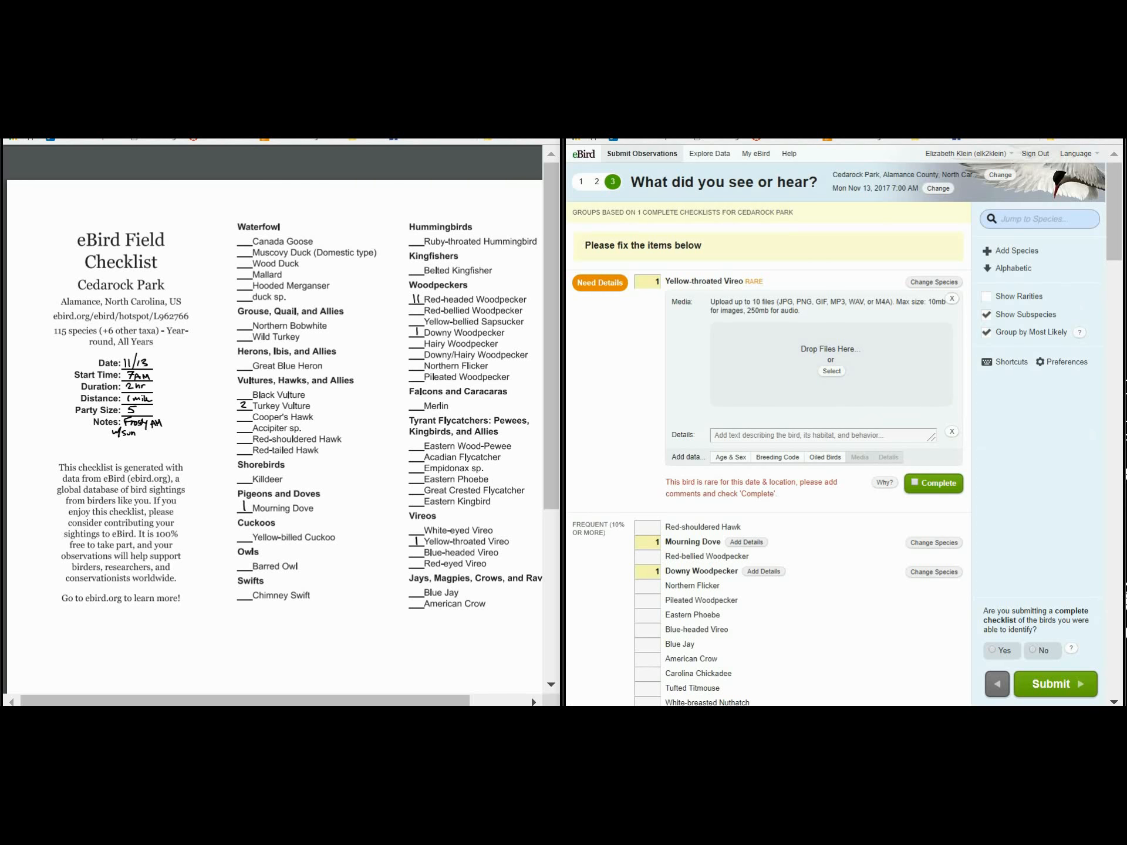
# Close the media and details fields of the rare Yellow-throated Vireo entry and set its count to 0.
pyautogui.click(952, 298)
pyautogui.click(953, 298)
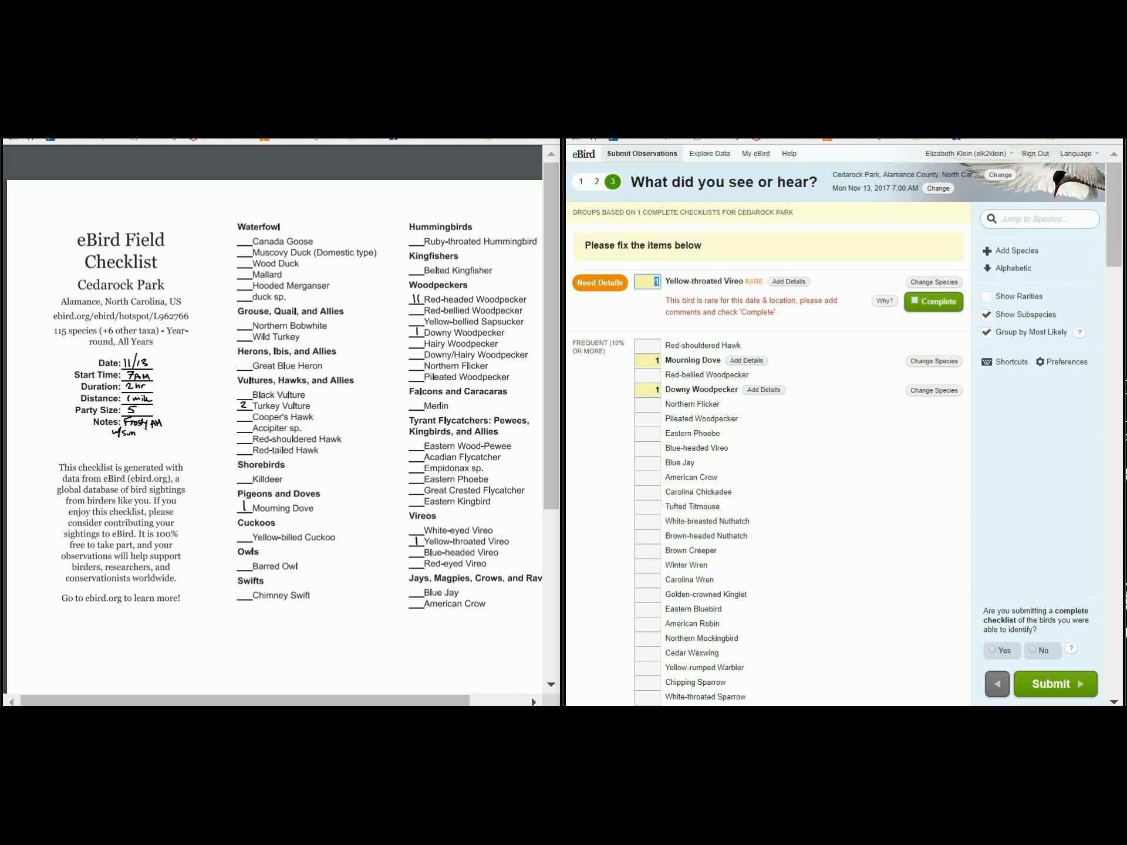
pyautogui.write('0')
pyautogui.scroll(-2, 769, 423)
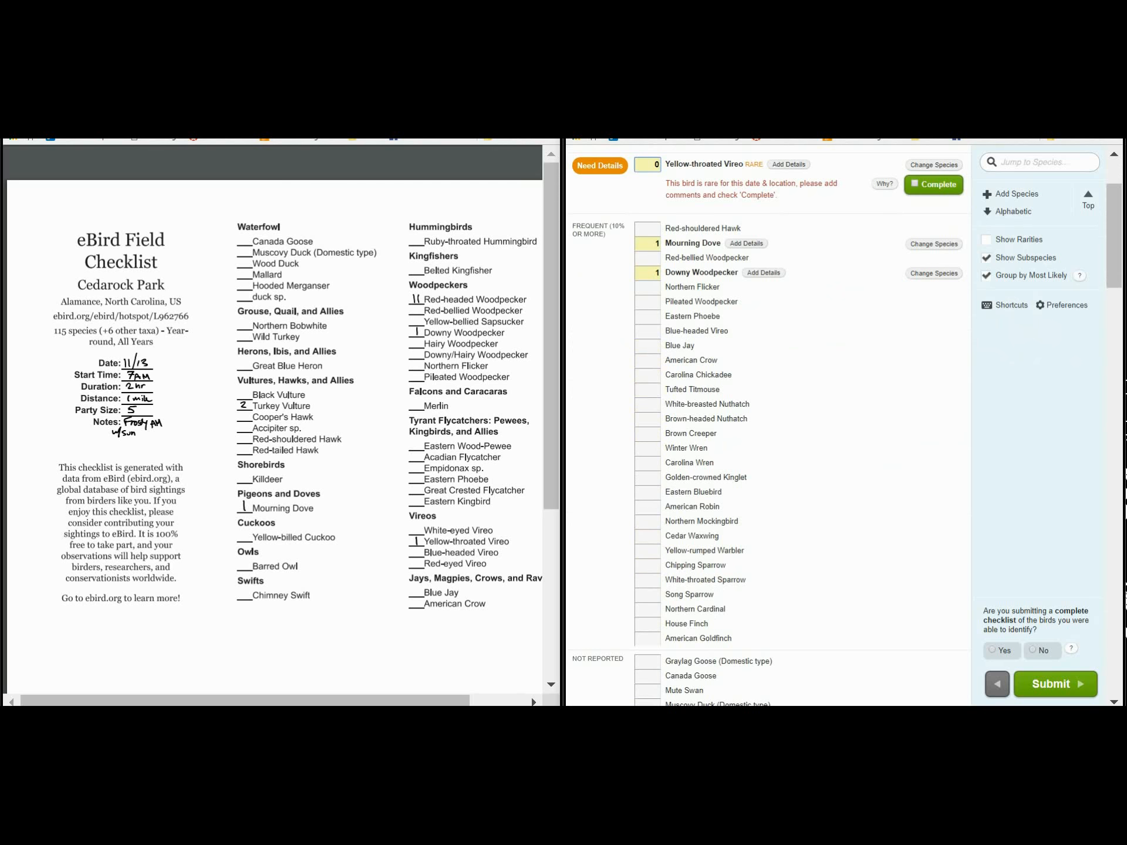
# Consult the help on complete checklists, answer Yes to the complete-checklist question and submit the checklist.
pyautogui.click(1071, 649)
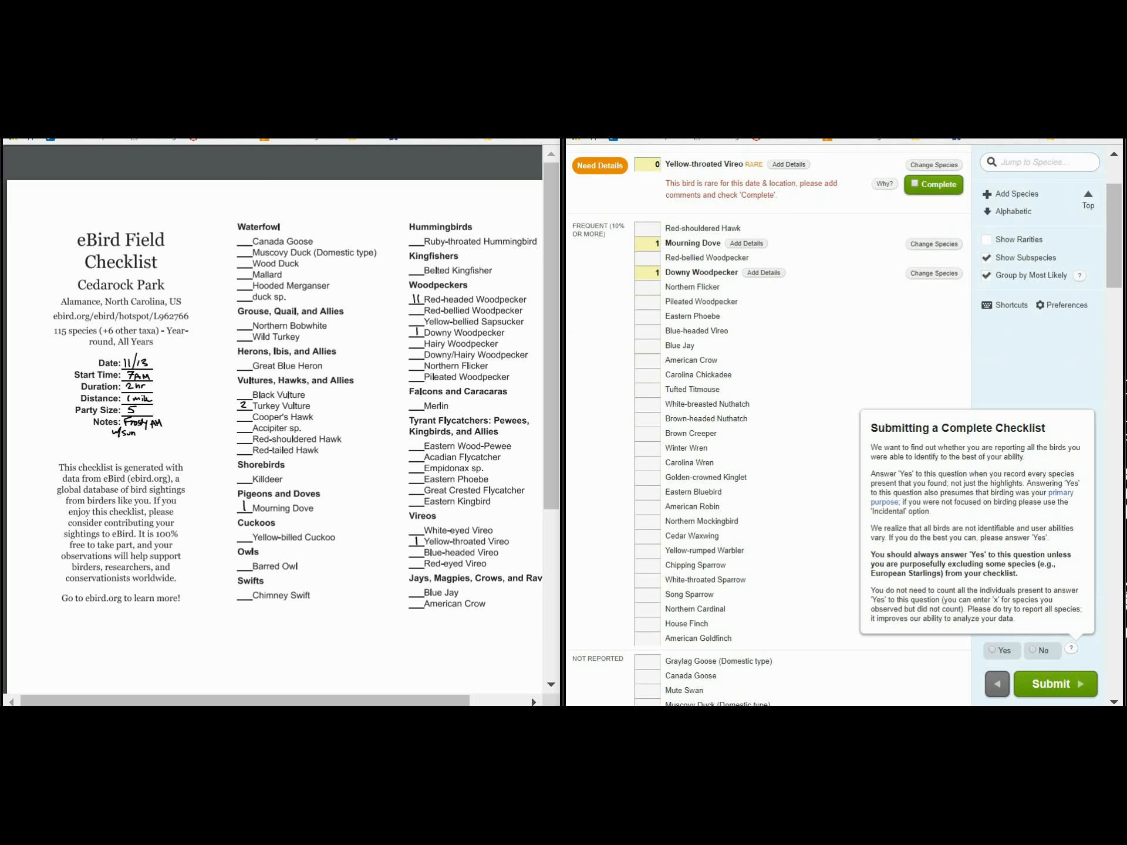
pyautogui.click(993, 650)
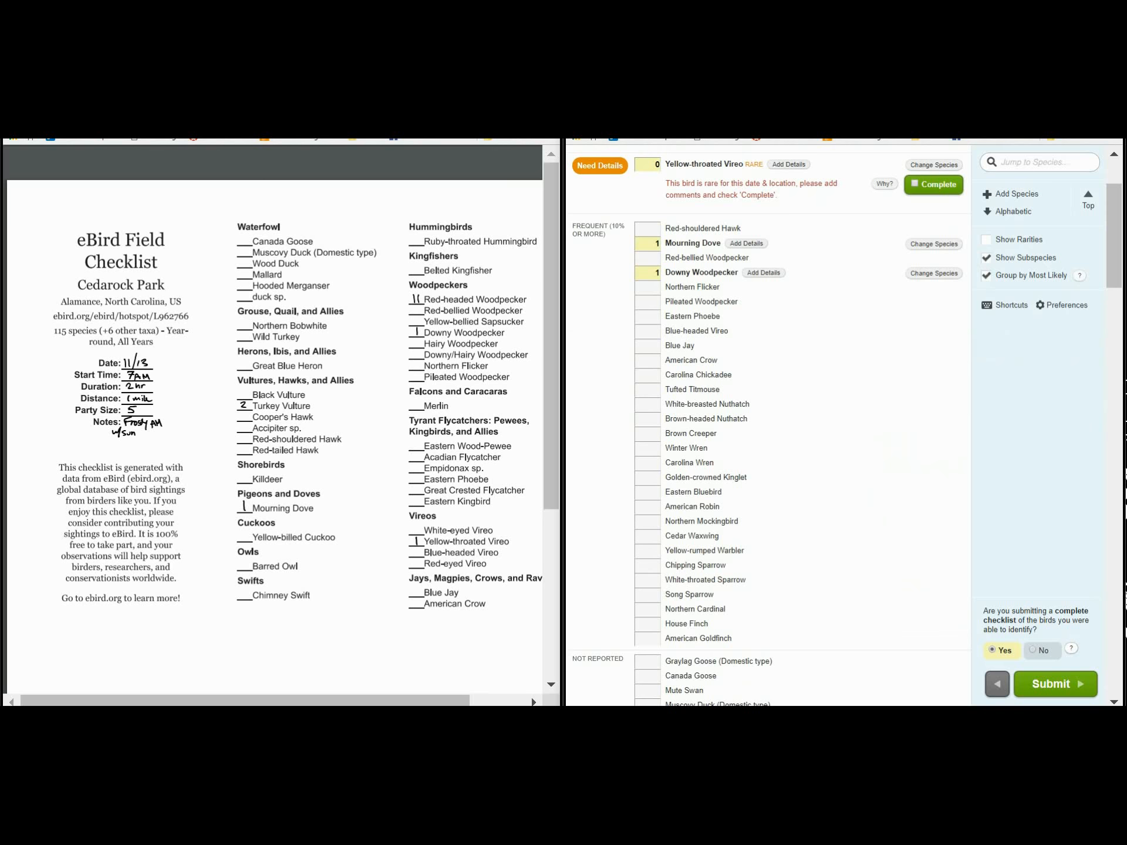
pyautogui.moveTo(1072, 648)
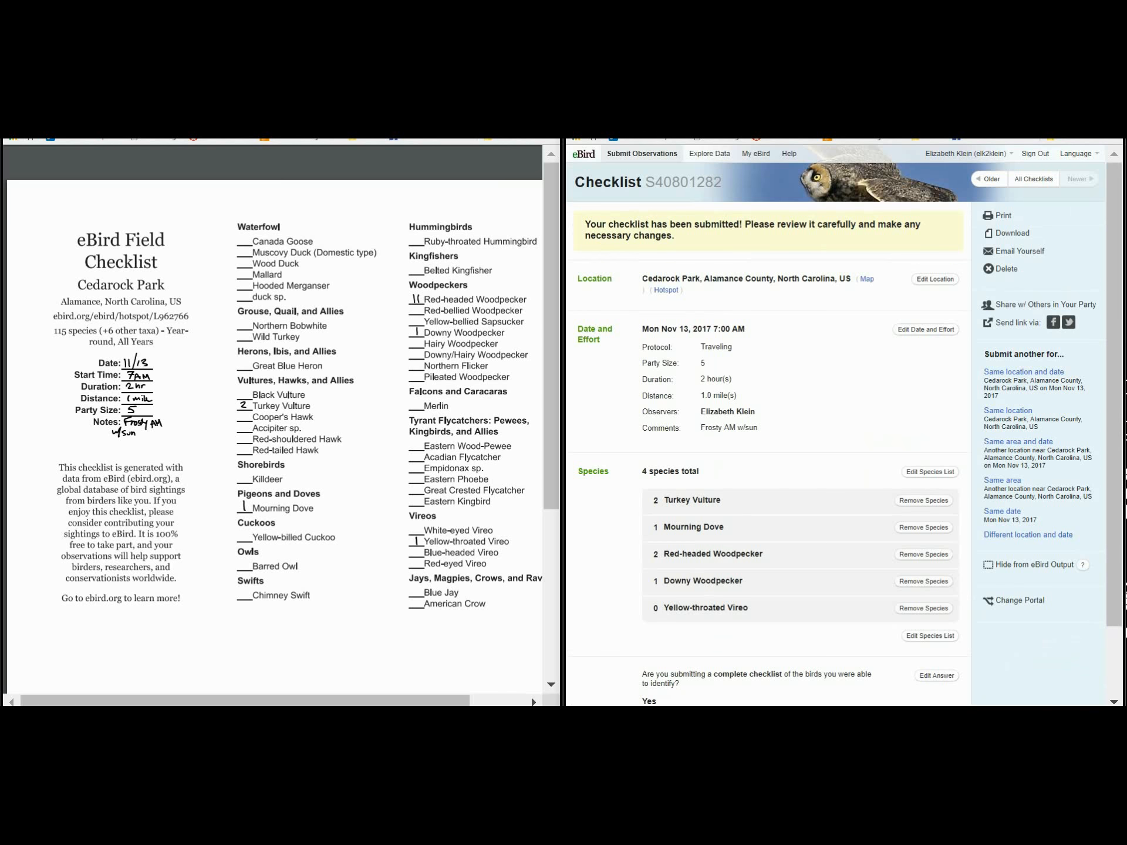
# Review the submitted checklist, and open My eBird in a separate tab to examine the personal stats, lists and account links.
pyautogui.scroll(-1, 844, 422)
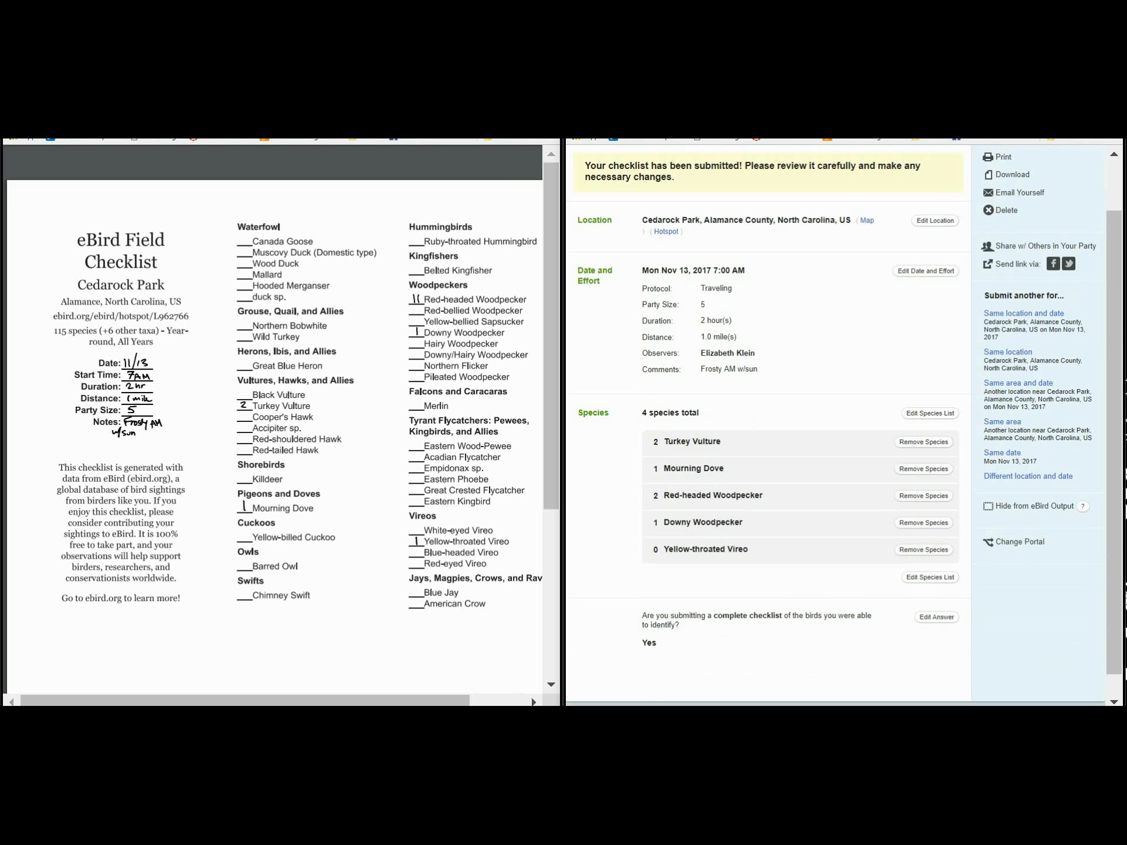
pyautogui.scroll(1, 844, 423)
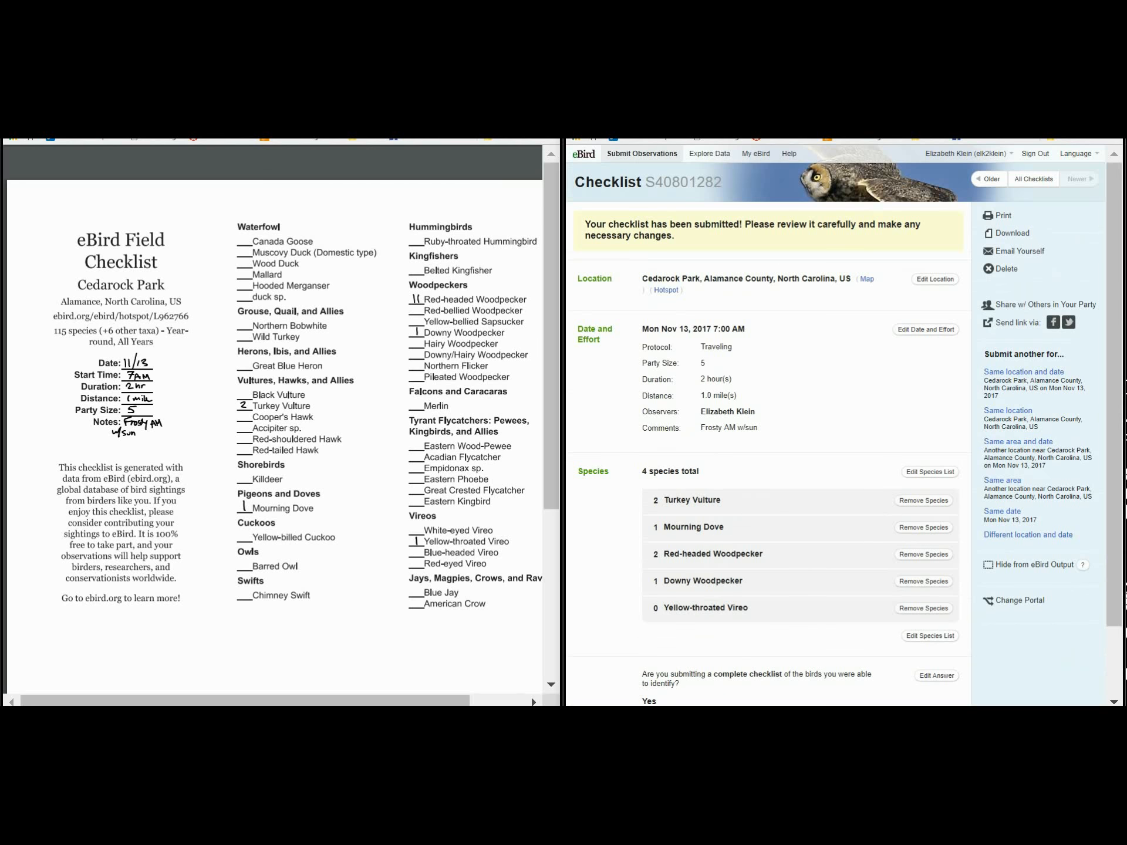
pyautogui.rightClick(752, 153)
pyautogui.click(789, 161)
pyautogui.hotkey('ctrl', 'Tab')
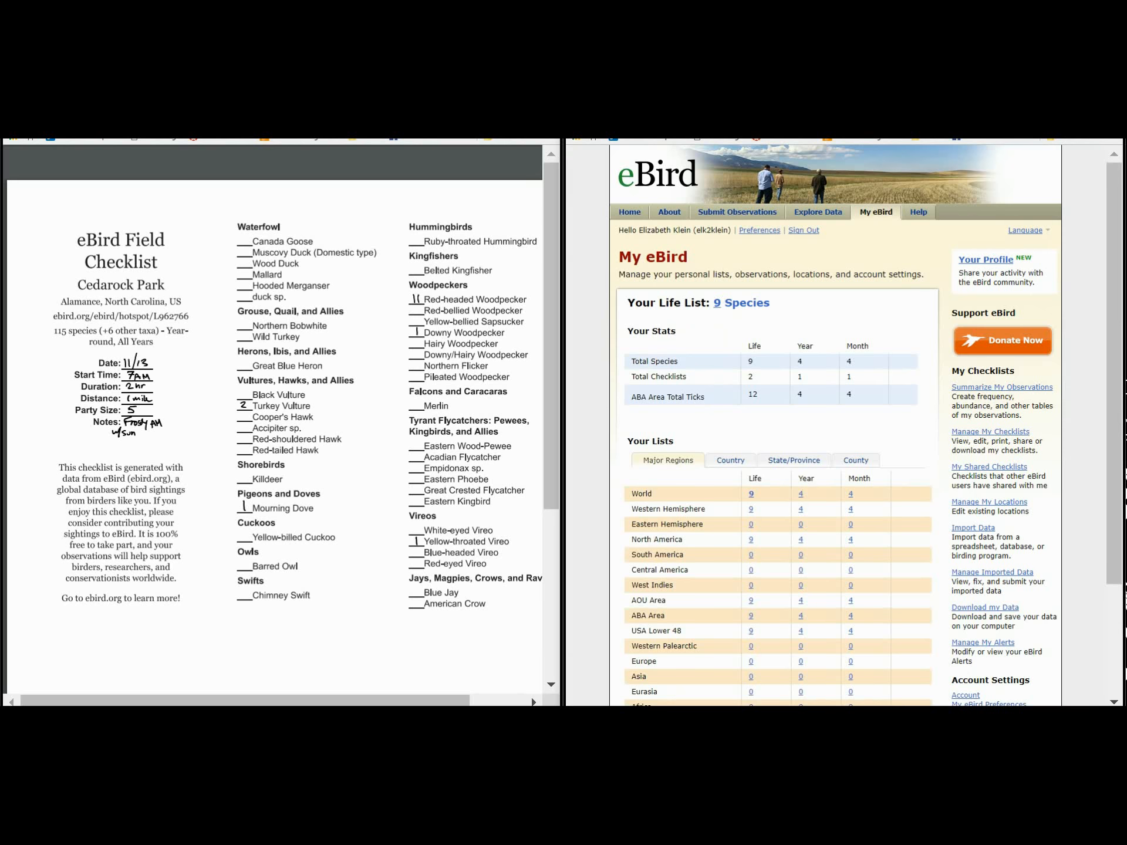
pyautogui.scroll(-1, 865, 425)
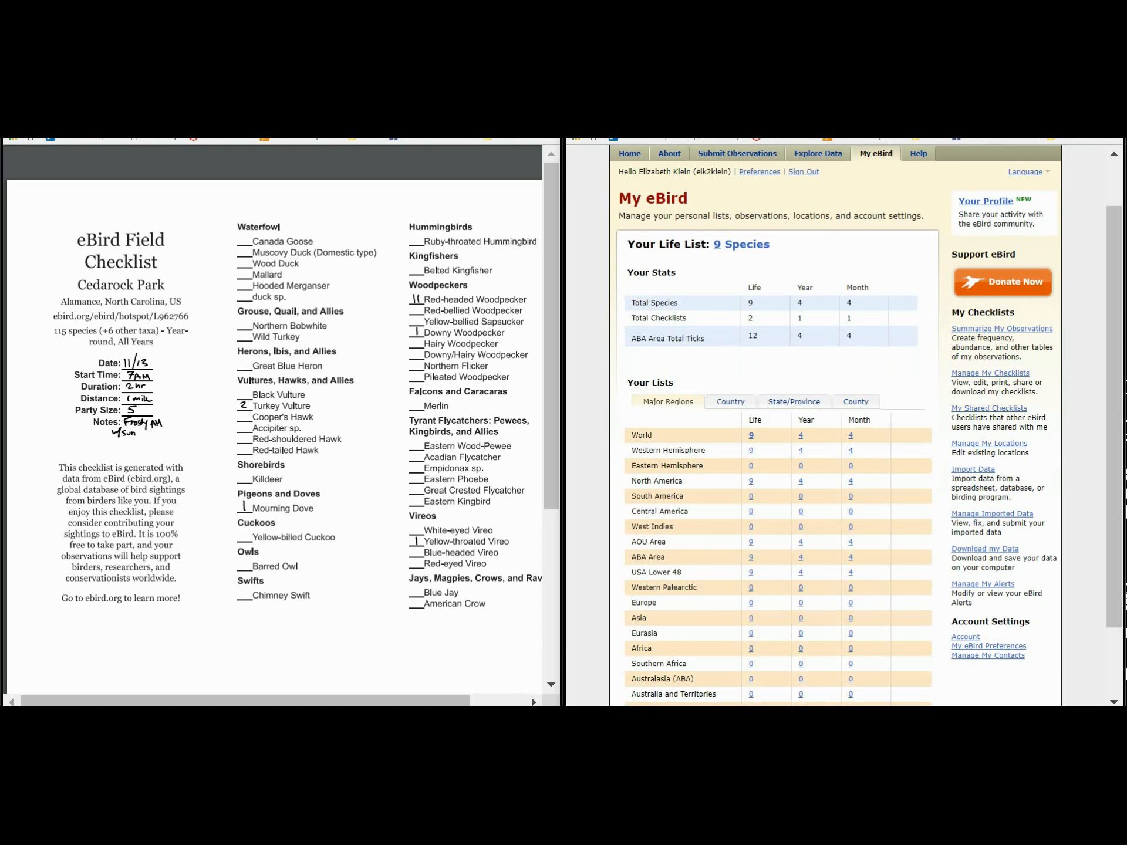
pyautogui.click(990, 444)
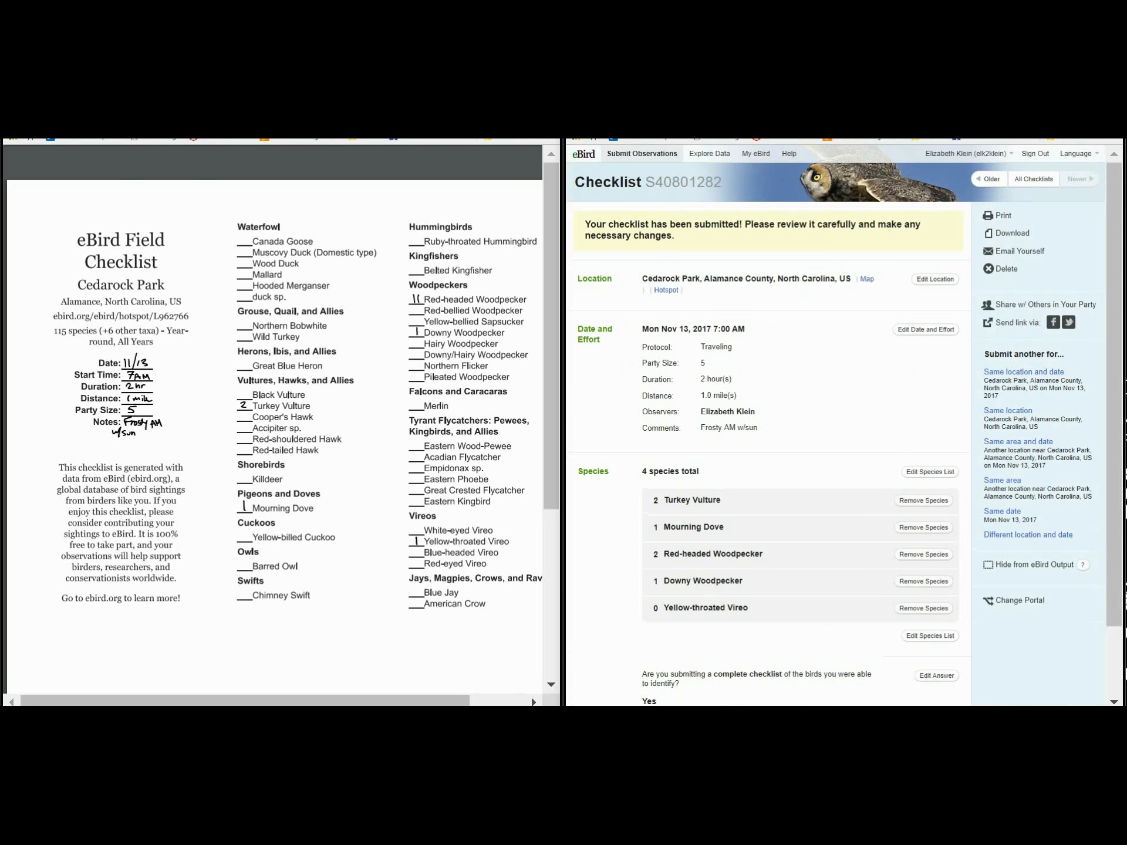
# Hide the submitted Cedarock Park checklist from eBird output.
pyautogui.scroll(-1, 844, 425)
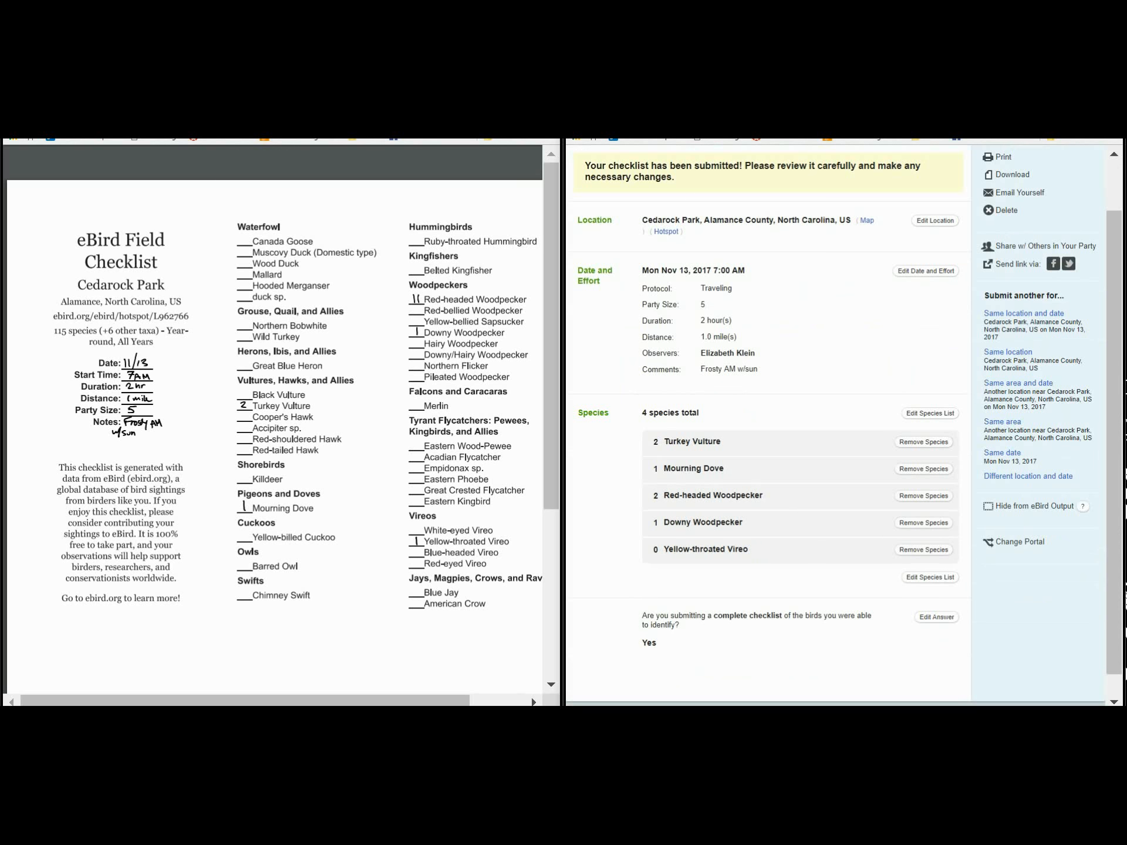
pyautogui.scroll(-1, 844, 424)
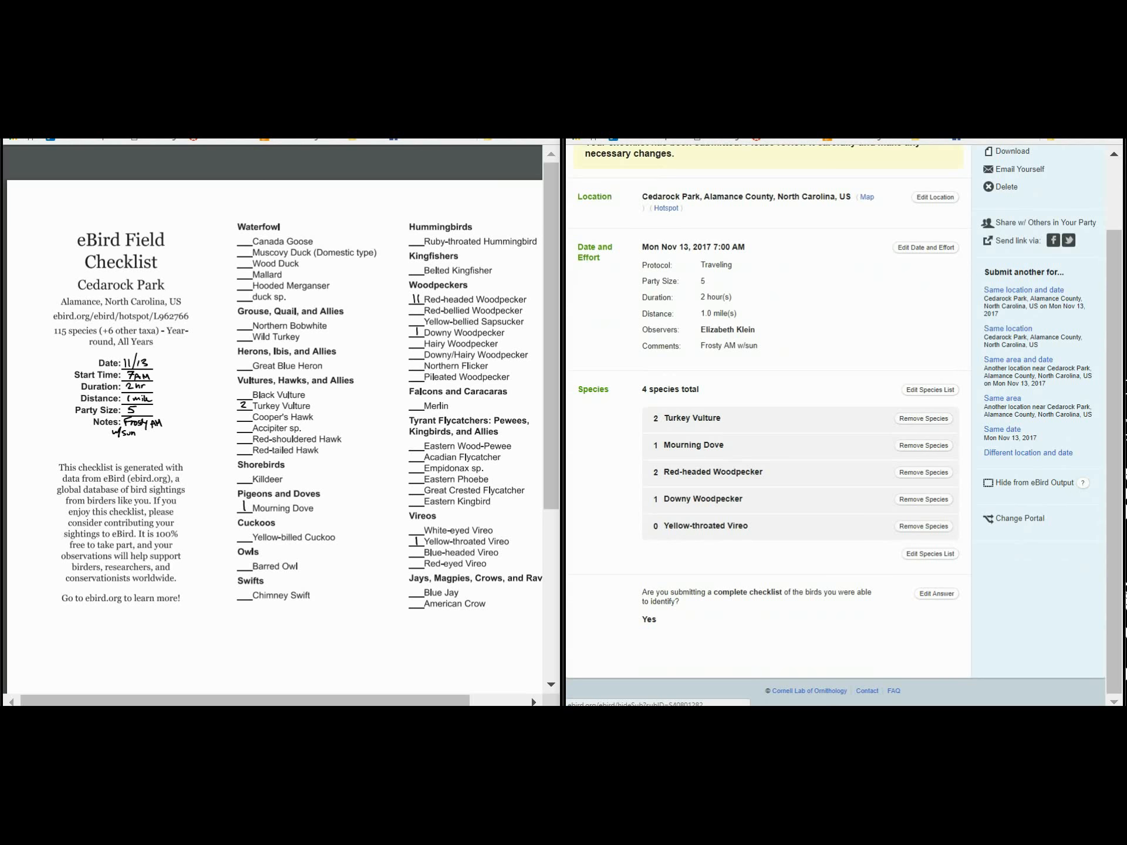
pyautogui.click(1035, 483)
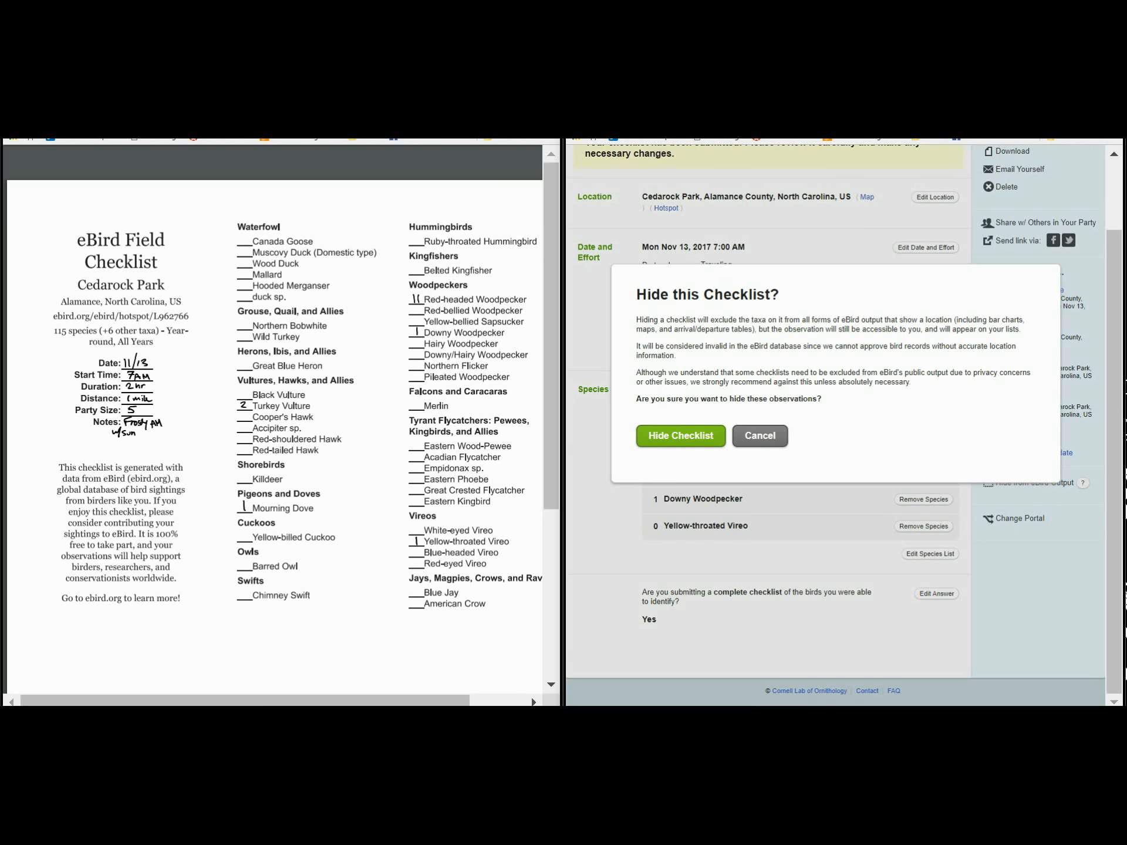
pyautogui.click(681, 437)
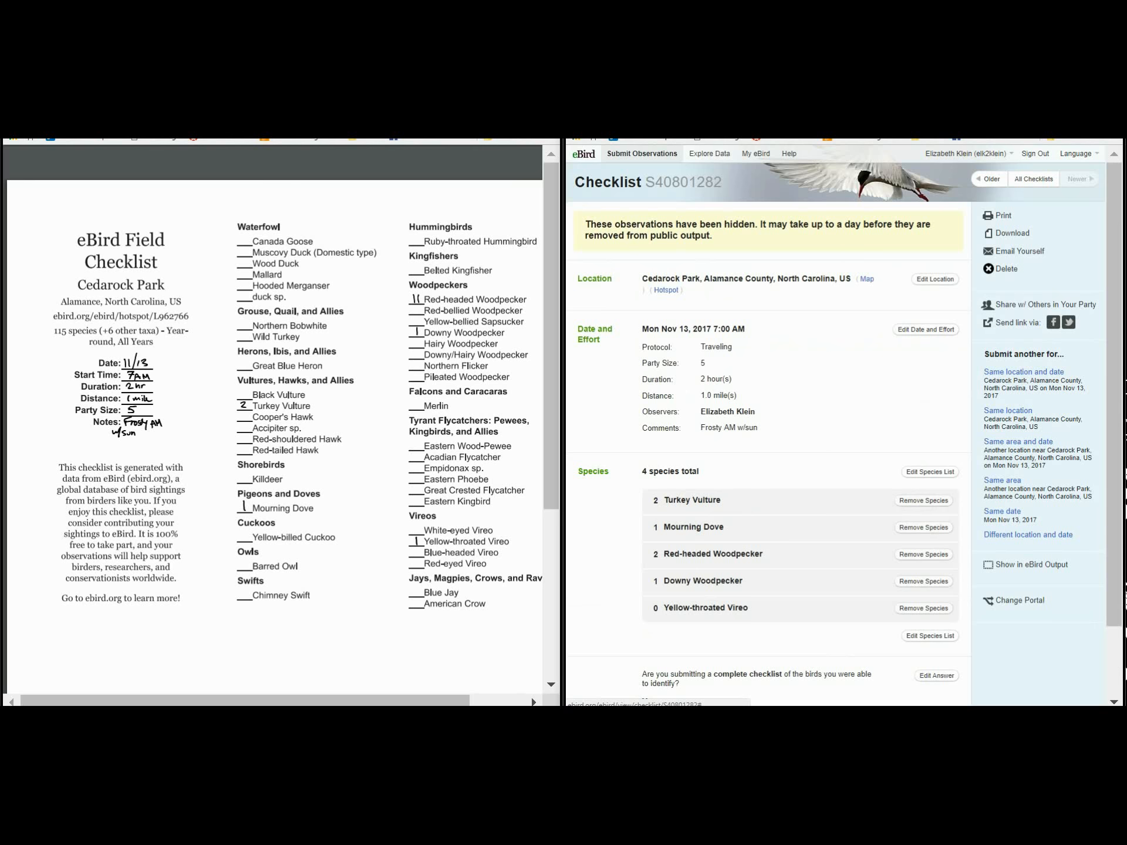
# Delete the Cedarock Park checklist permanently, accepting every confirmation.
pyautogui.click(1006, 269)
pyautogui.press('Return')
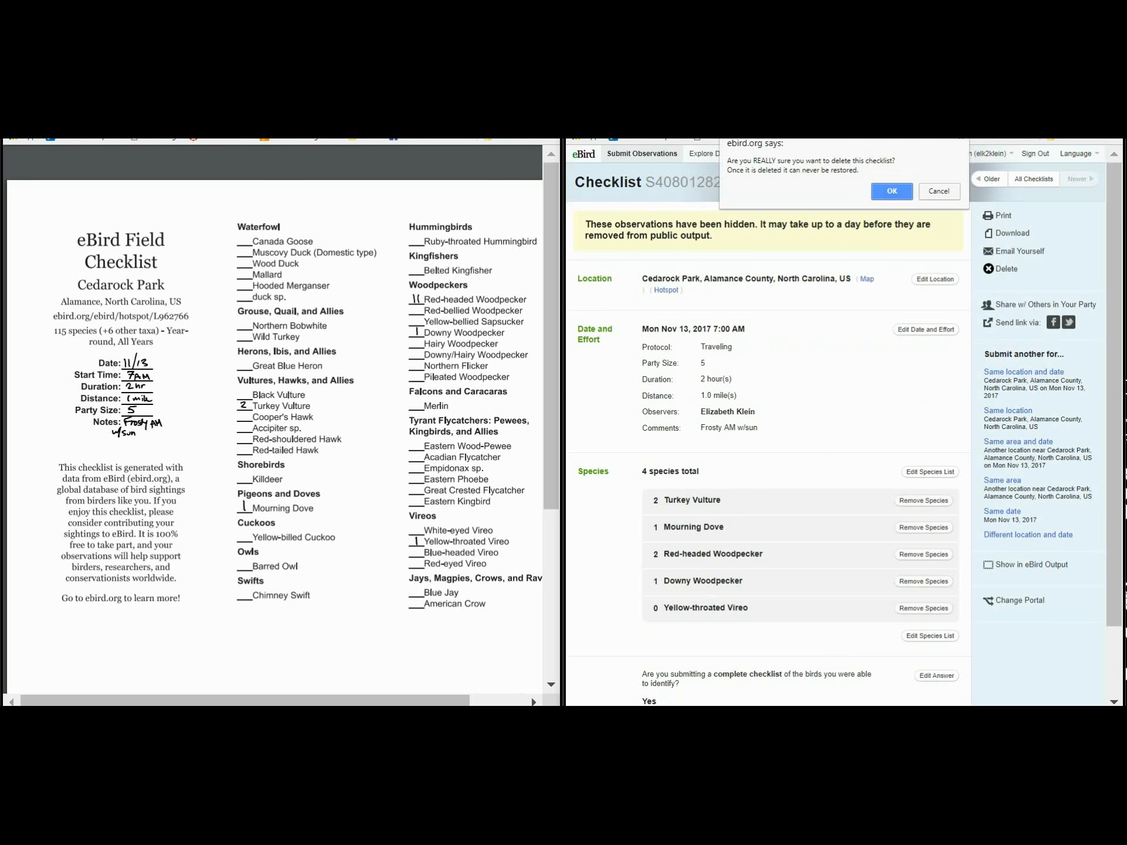
pyautogui.press('Return')
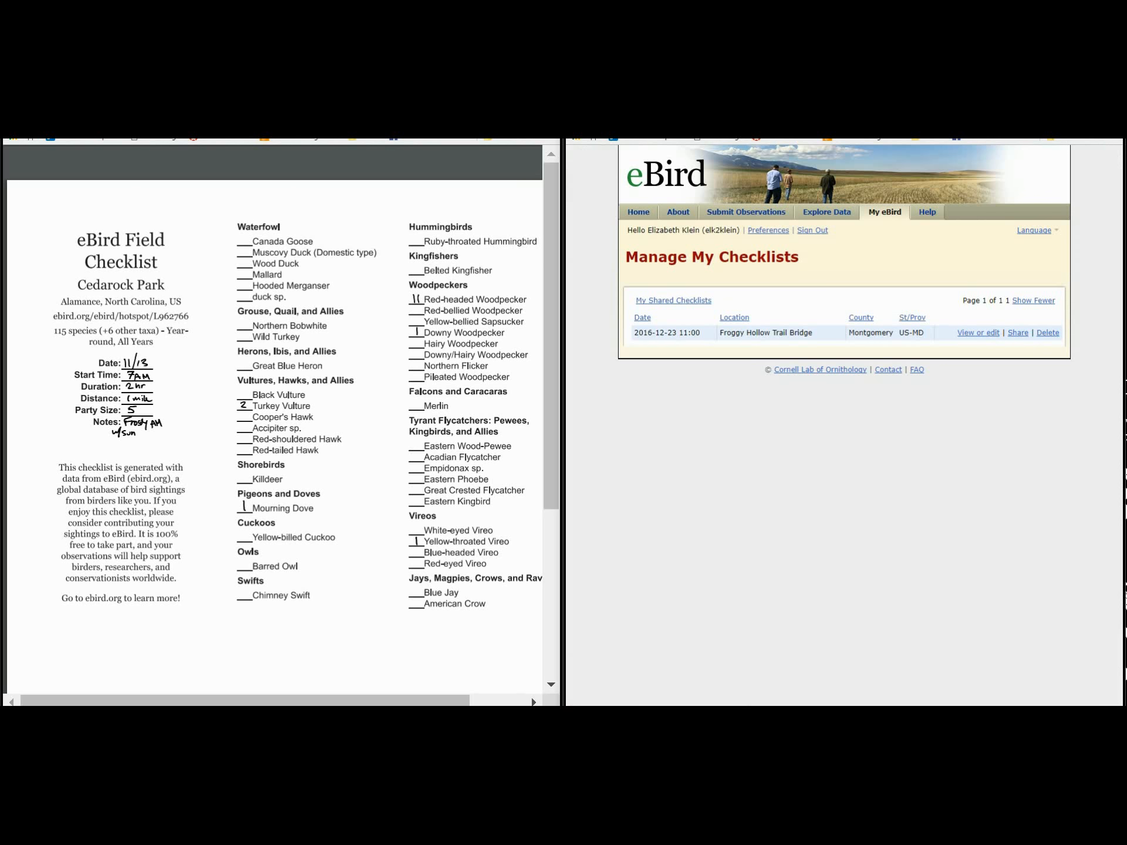